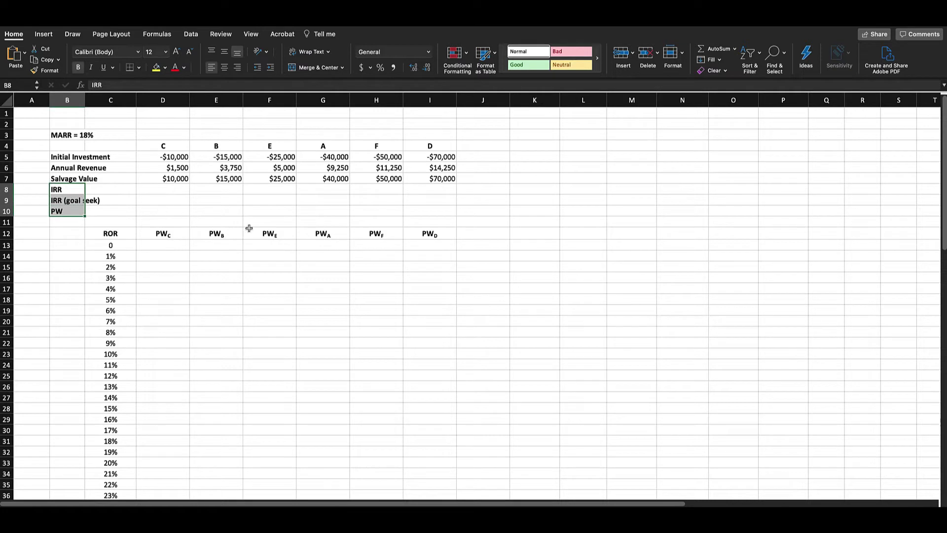
{"action": "left_click", "coordinate": [257, 213]}
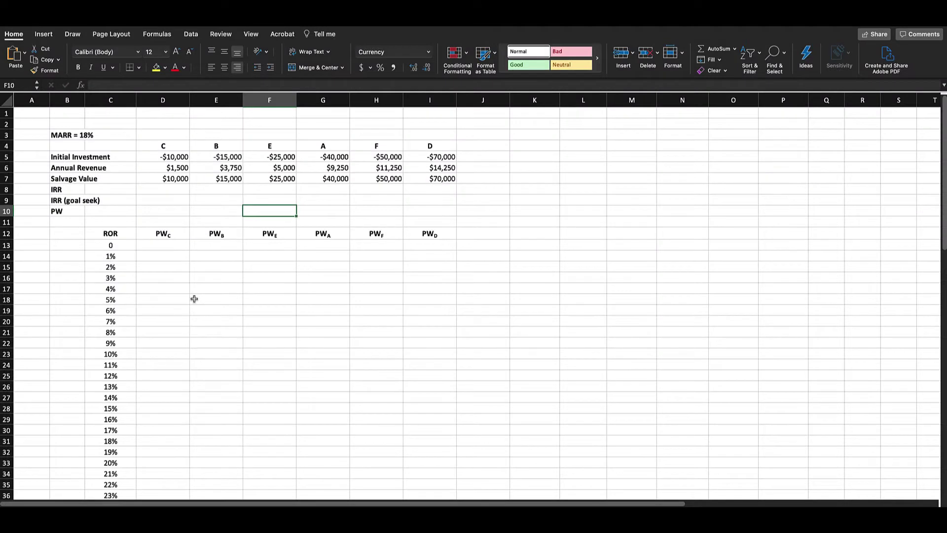
{"action": "left_click", "coordinate": [90, 228]}
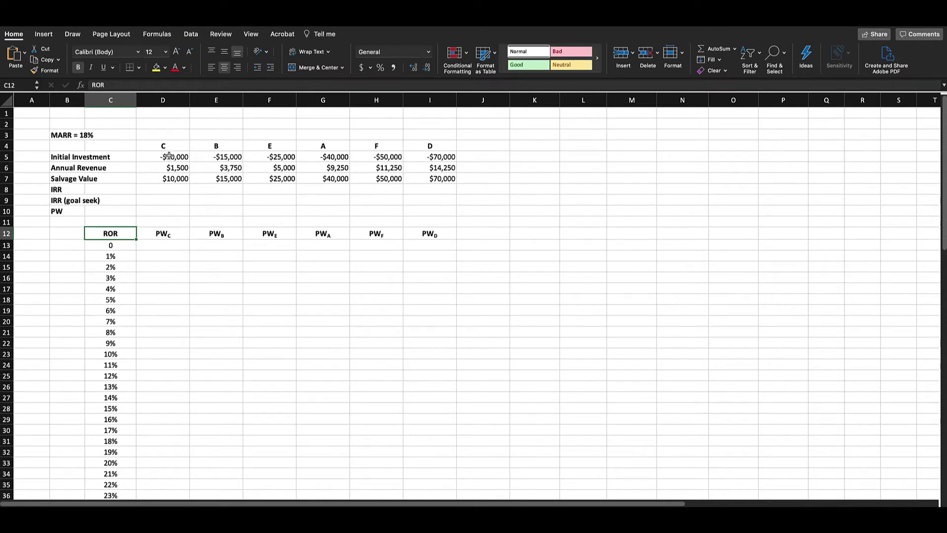
{"action": "left_click", "coordinate": [189, 157]}
{"action": "left_click", "coordinate": [429, 156]}
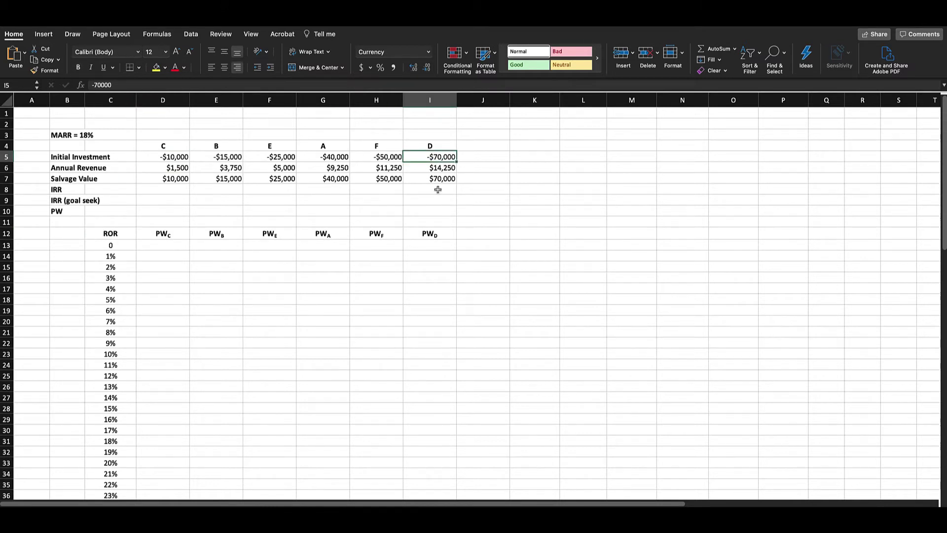
Calculate the IRR for alternative C in D8 with the formula =RATE(10,D6,D5,D7).
{"action": "left_click", "coordinate": [159, 189]}
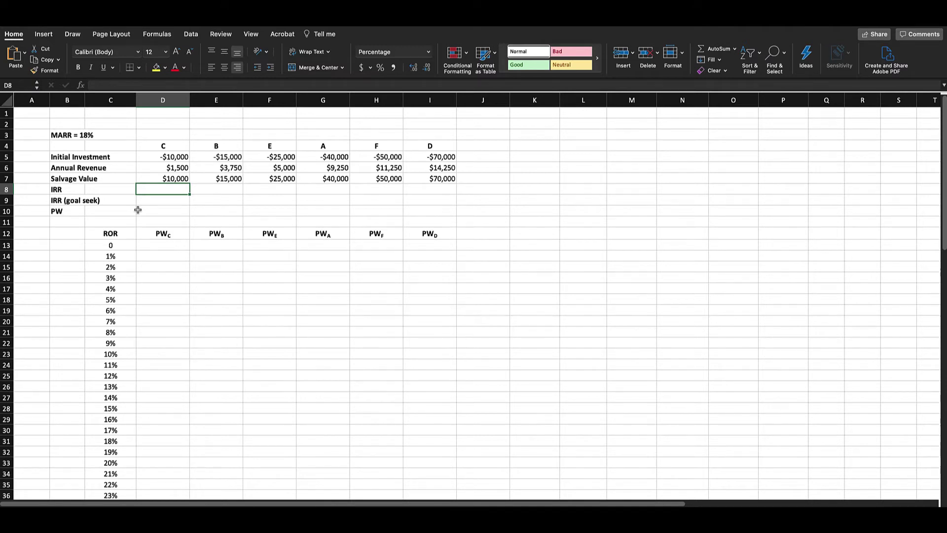
{"action": "type", "text": "="}
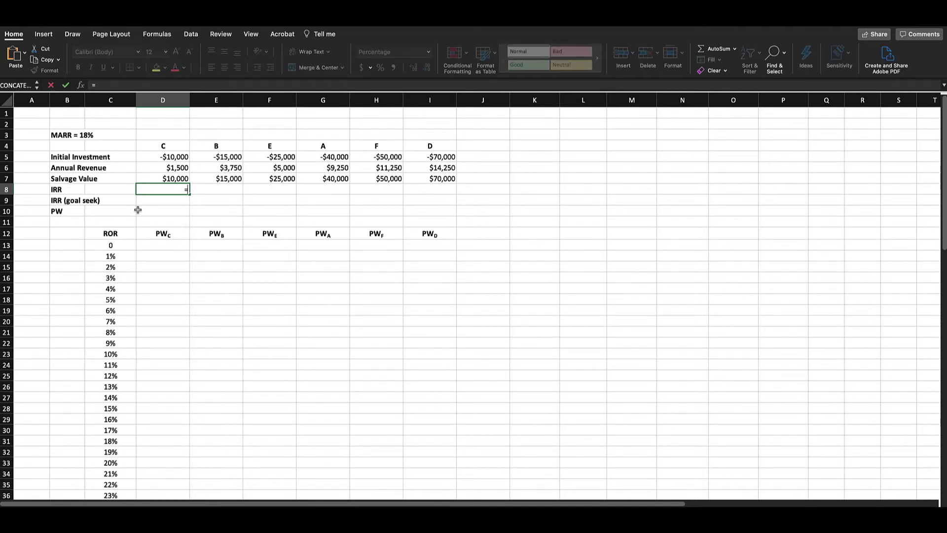
{"action": "type", "text": "rate"}
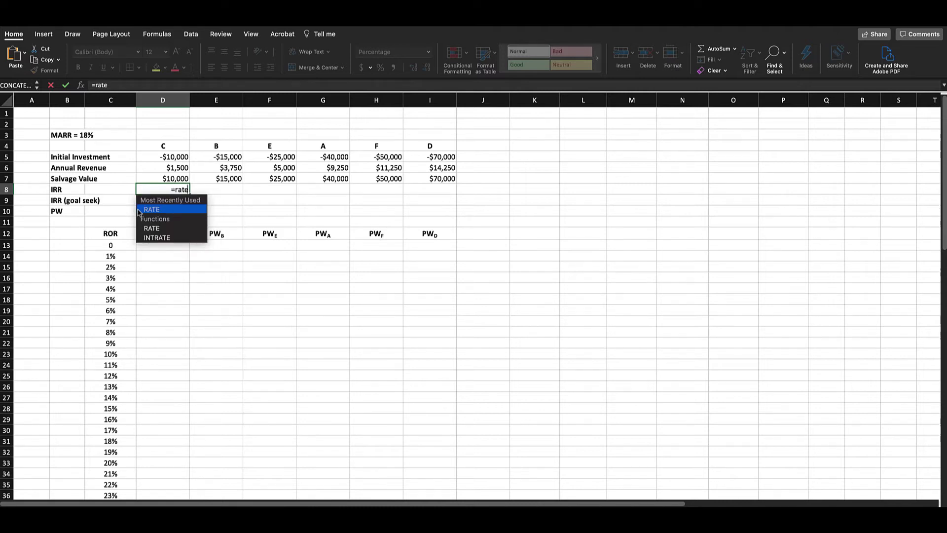
{"action": "type", "text": "("}
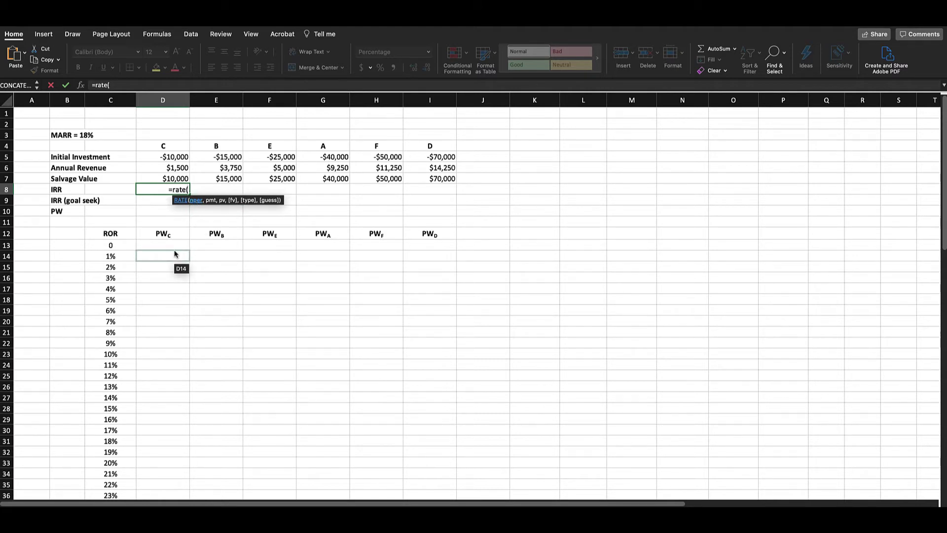
{"action": "type", "text": "10"}
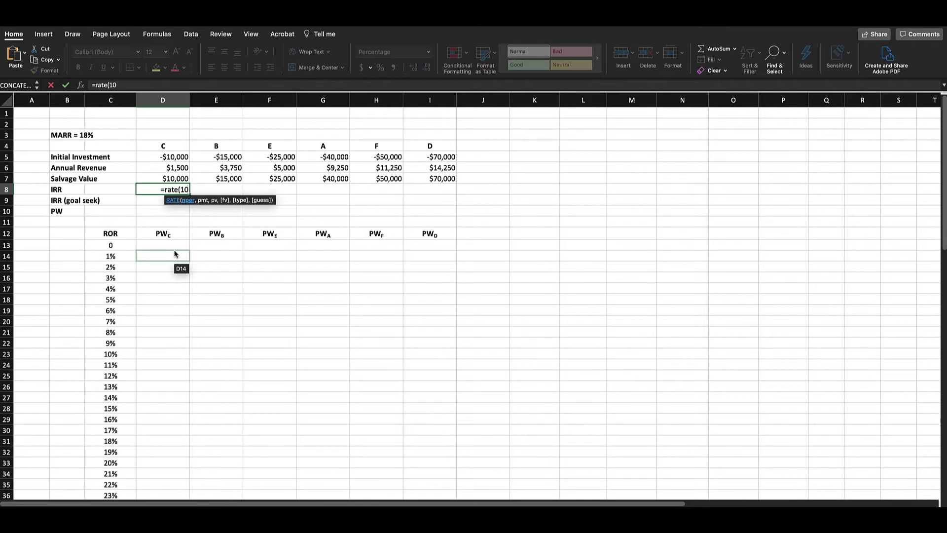
{"action": "type", "text": ","}
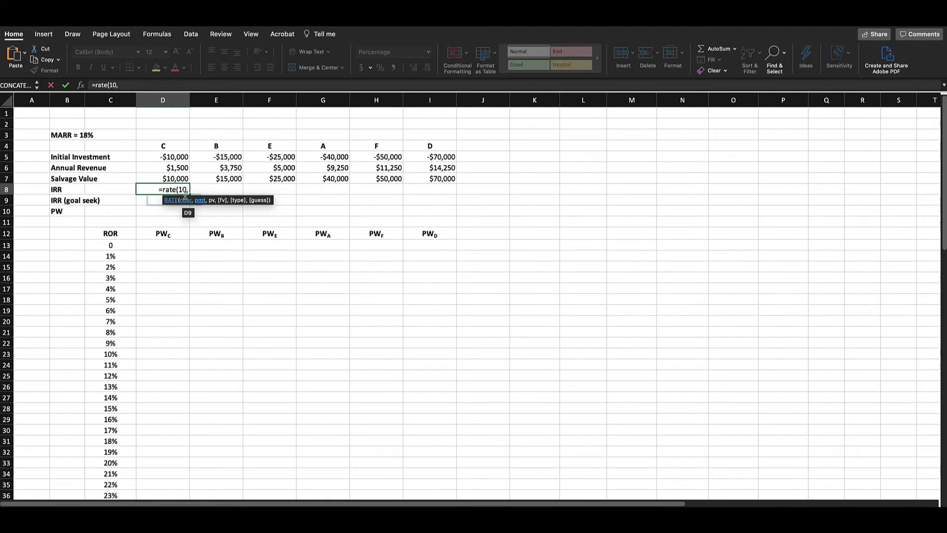
{"action": "left_click", "coordinate": [158, 167]}
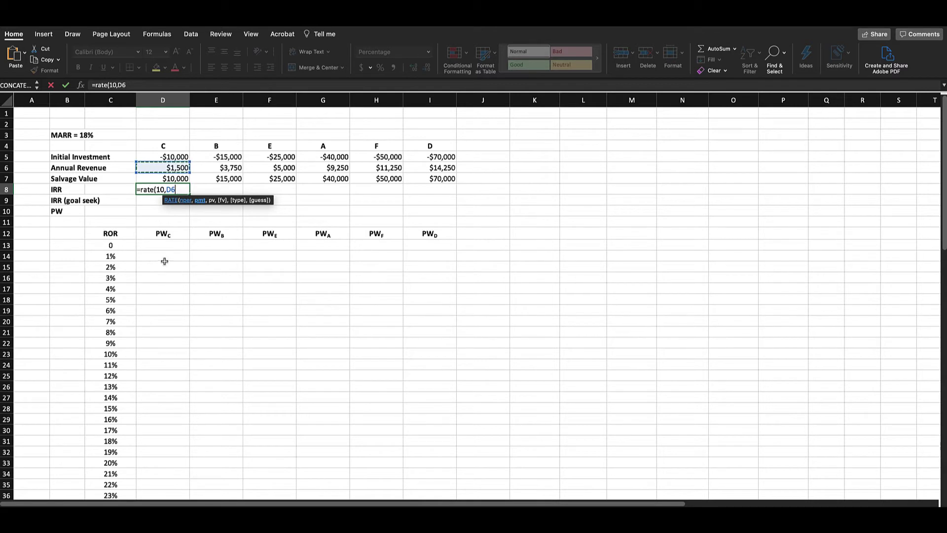
{"action": "type", "text": ","}
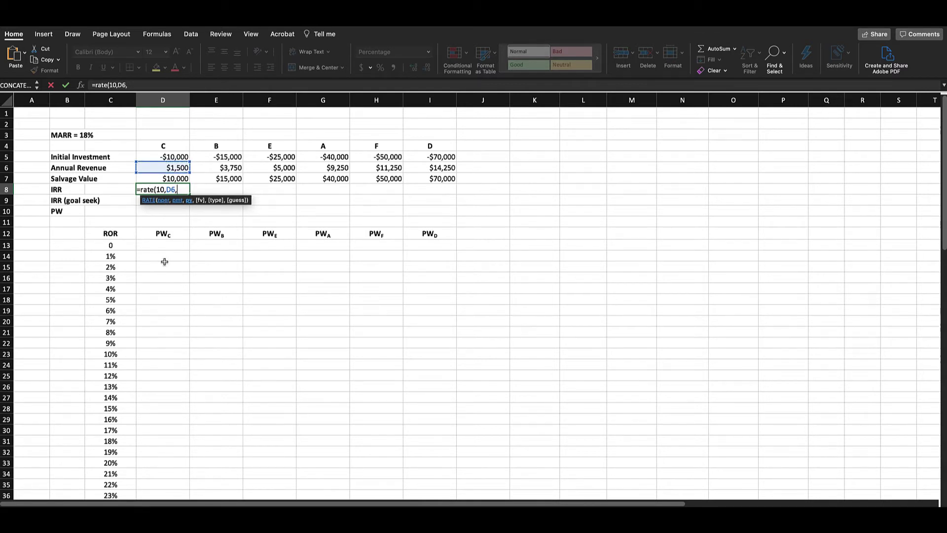
{"action": "left_click", "coordinate": [174, 157]}
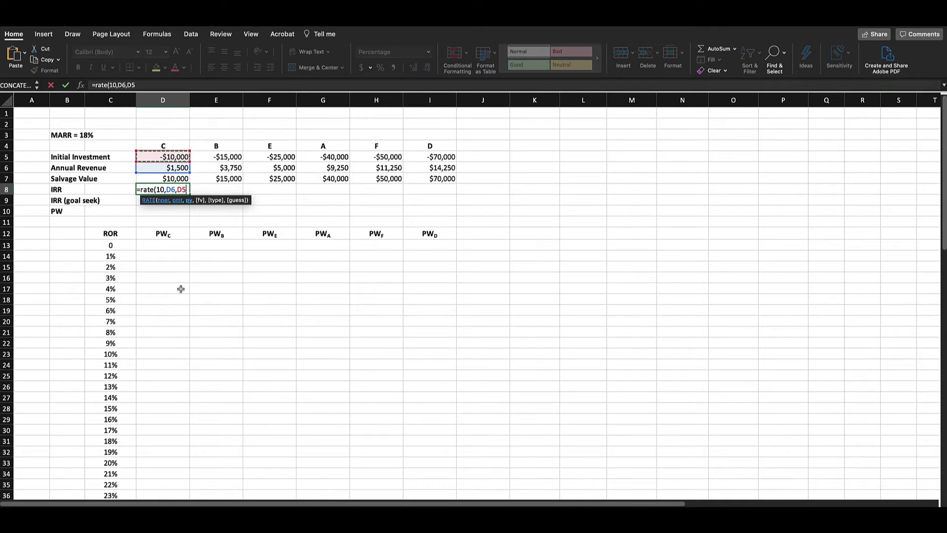
{"action": "type", "text": ","}
{"action": "left_click", "coordinate": [151, 179]}
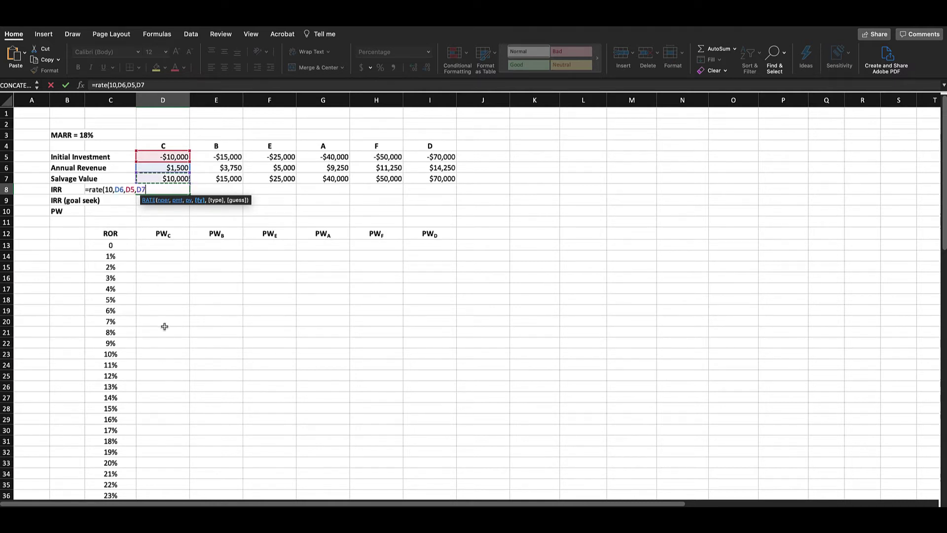
{"action": "type", "text": ")"}
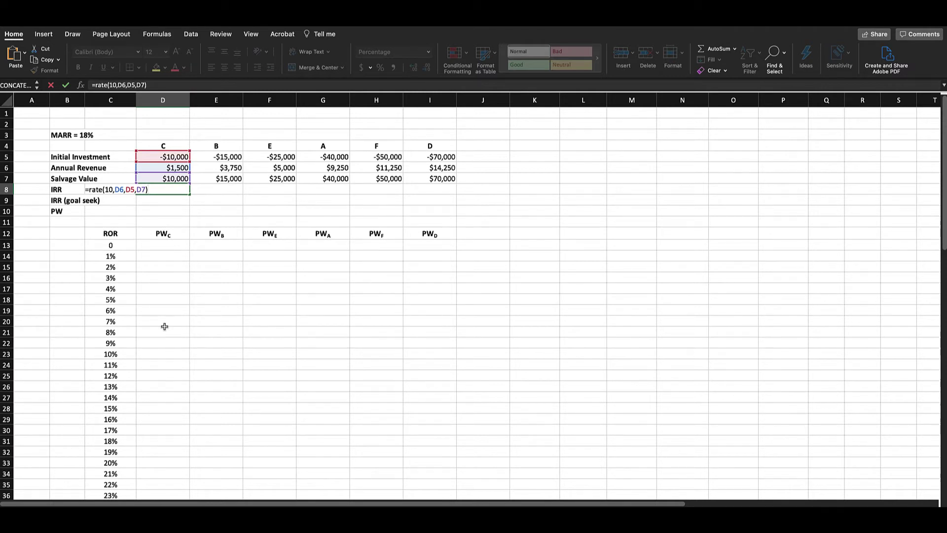
{"action": "key", "text": "Return"}
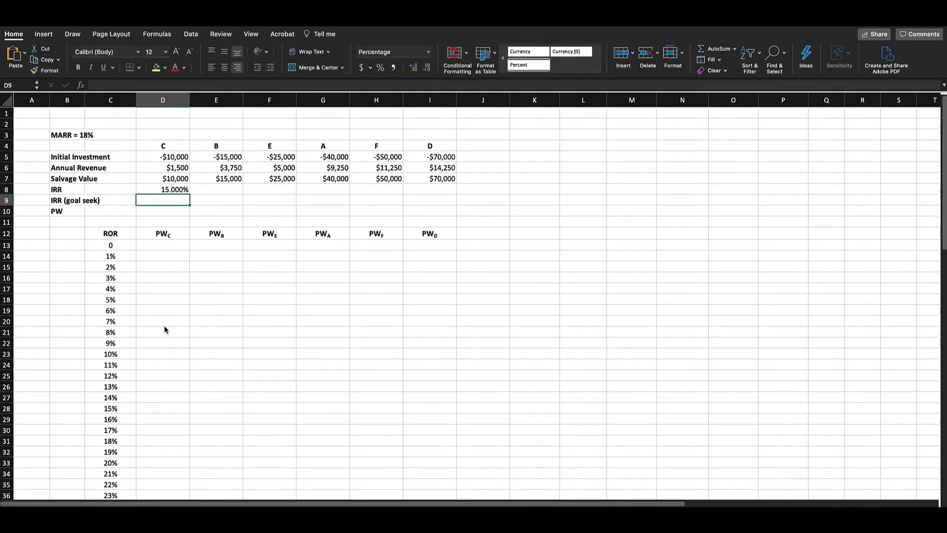
Fill the IRR formula from D8 across to I8 for the remaining alternatives.
{"action": "left_click", "coordinate": [170, 191]}
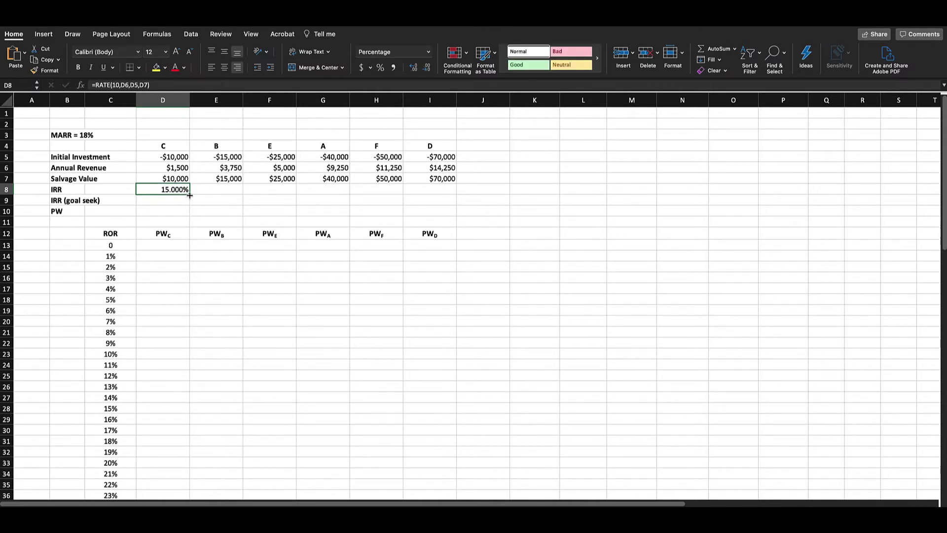
{"action": "left_click_drag", "start_coordinate": [190, 194], "coordinate": [451, 193]}
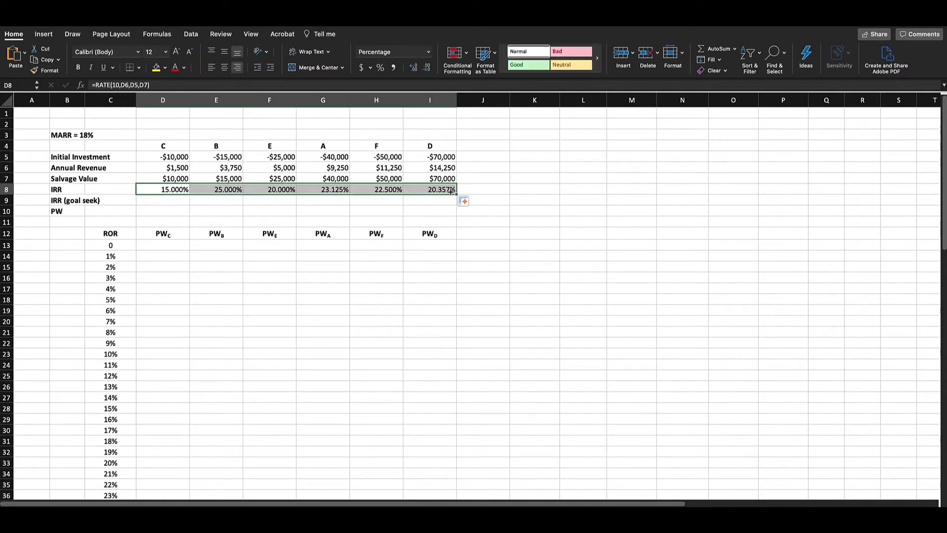
{"action": "left_click", "coordinate": [347, 299]}
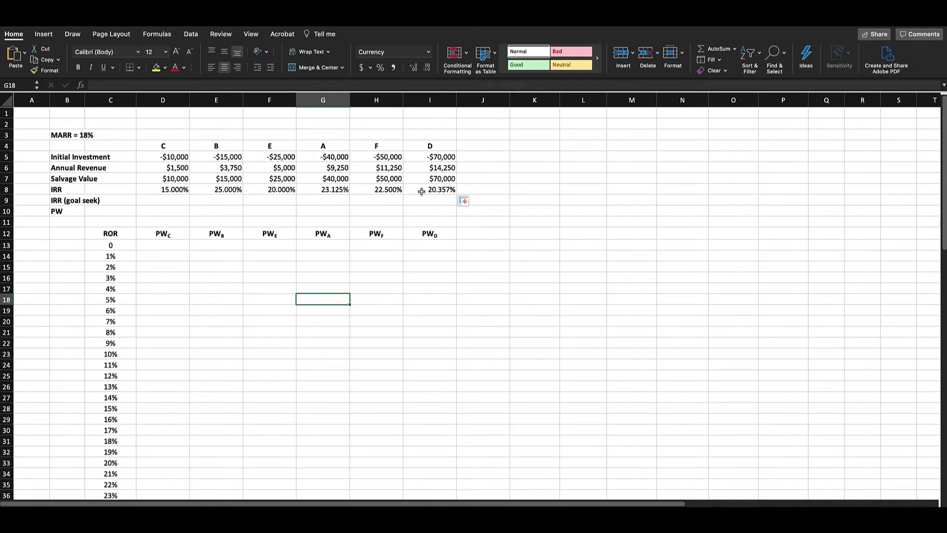
{"action": "left_click", "coordinate": [169, 178]}
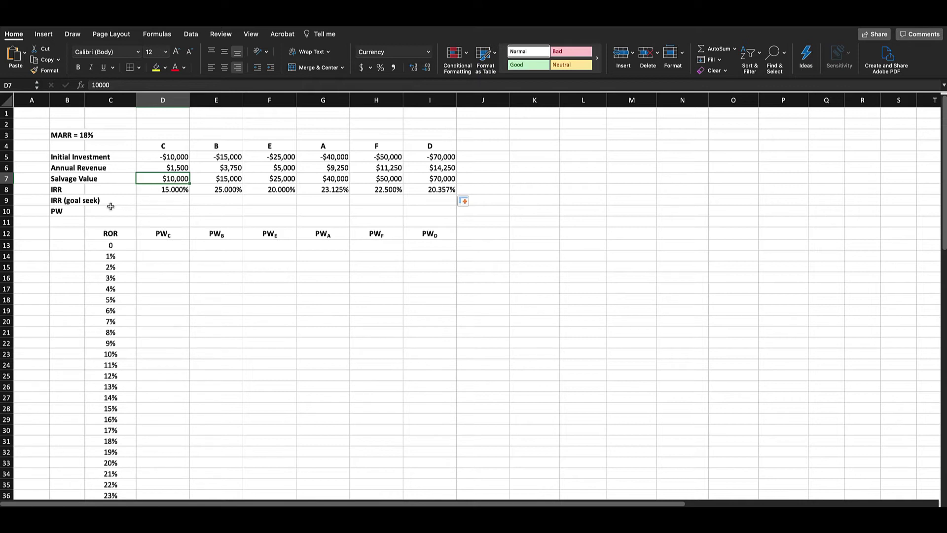
{"action": "left_click", "coordinate": [60, 214]}
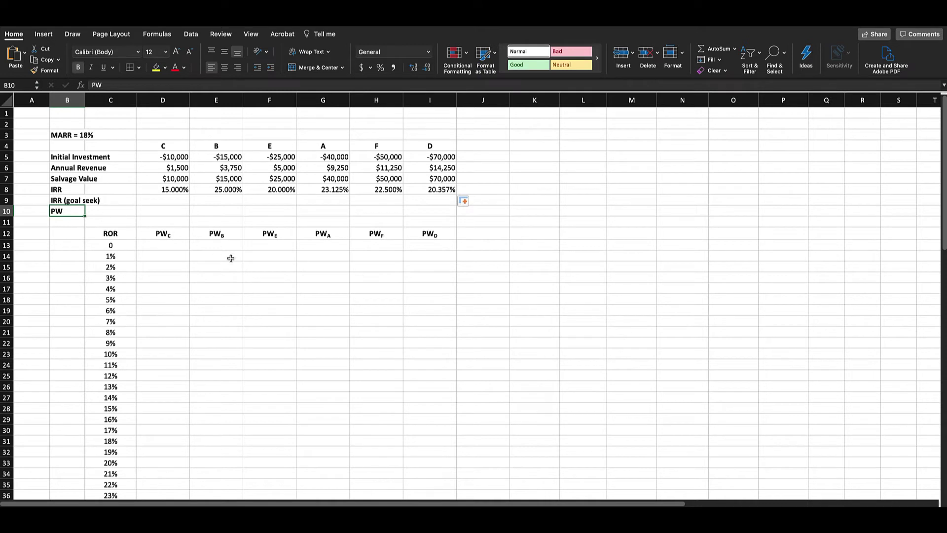
{"action": "scroll", "coordinate": [197, 323], "scroll_direction": "down", "scroll_amount": 1}
{"action": "scroll", "coordinate": [197, 324], "scroll_direction": "down", "scroll_amount": 3}
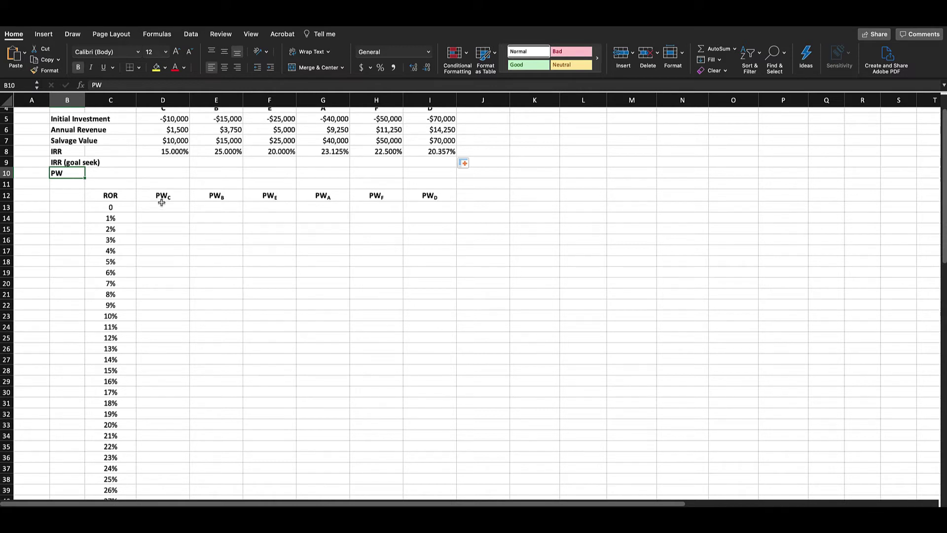
{"action": "scroll", "coordinate": [174, 273], "scroll_direction": "up", "scroll_amount": 3}
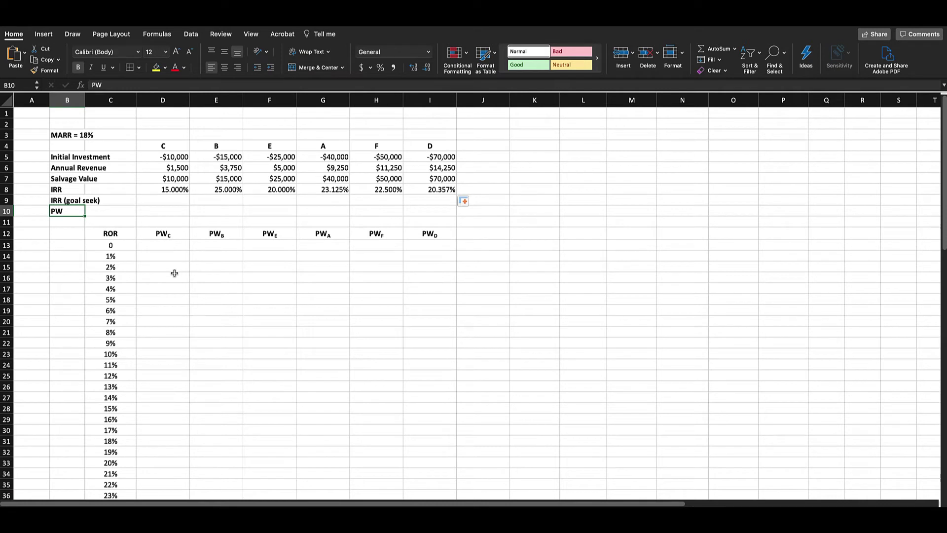
Write the present worth formula for alternative C in D10 as =PV(D9,10,-D6,-D7), using the goal seek IRR cell as the rate.
{"action": "left_click", "coordinate": [151, 211]}
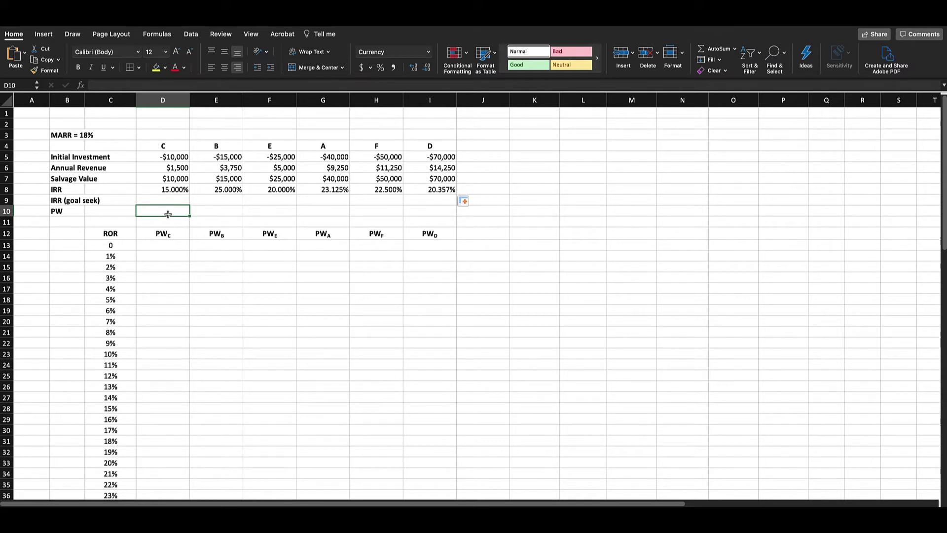
{"action": "type", "text": "="}
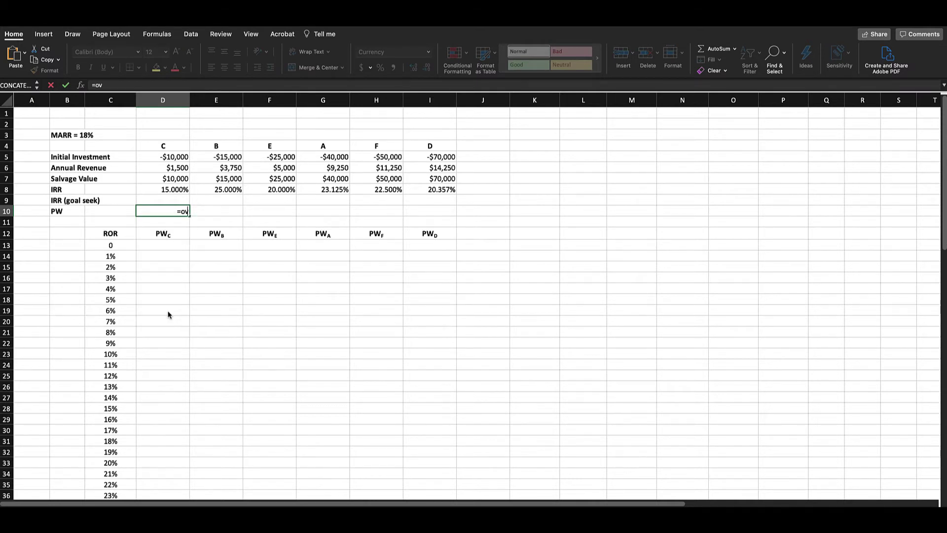
{"action": "type", "text": "pv"}
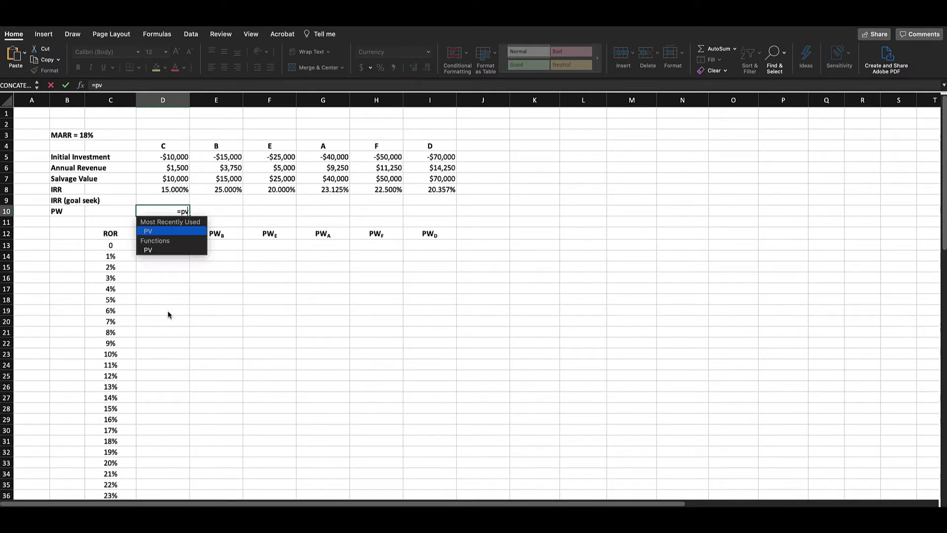
{"action": "type", "text": "("}
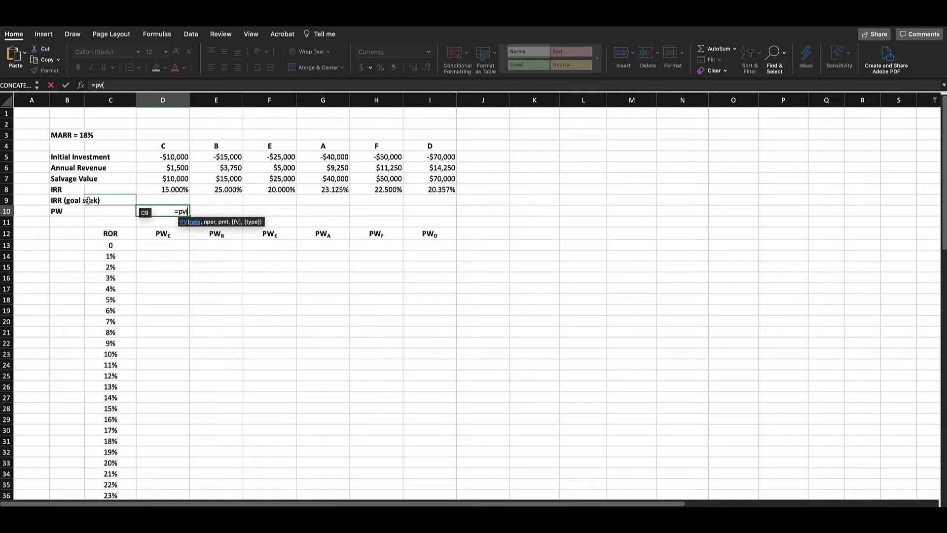
{"action": "left_click", "coordinate": [160, 200]}
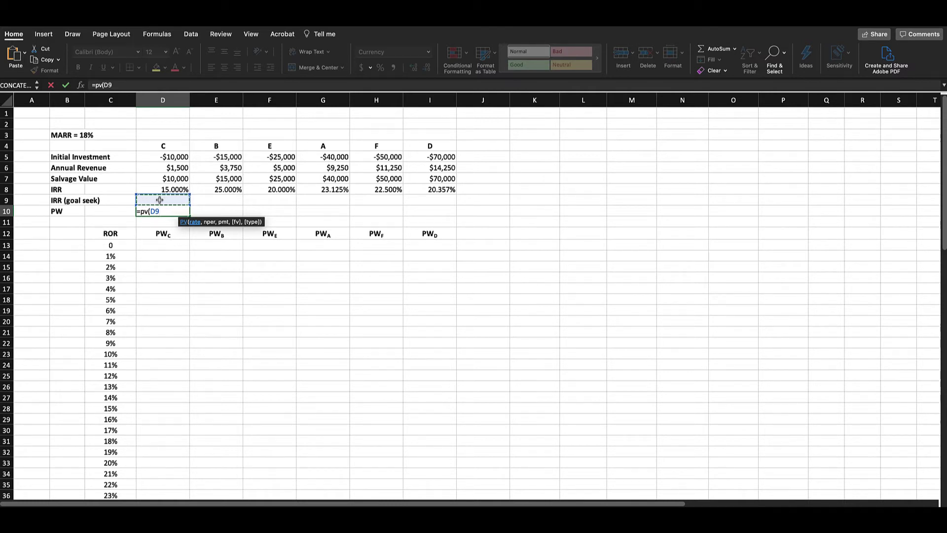
{"action": "type", "text": ","}
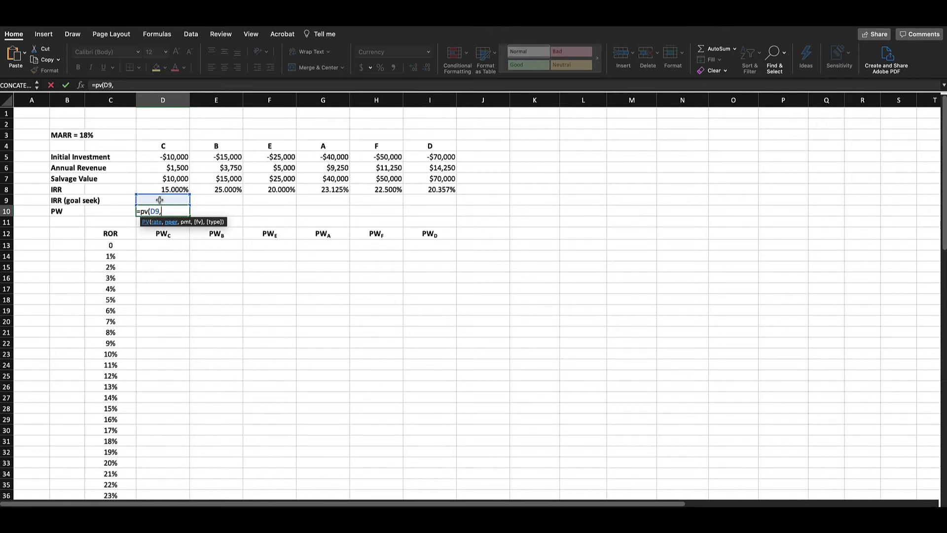
{"action": "type", "text": "10,-"}
{"action": "left_click", "coordinate": [163, 170]}
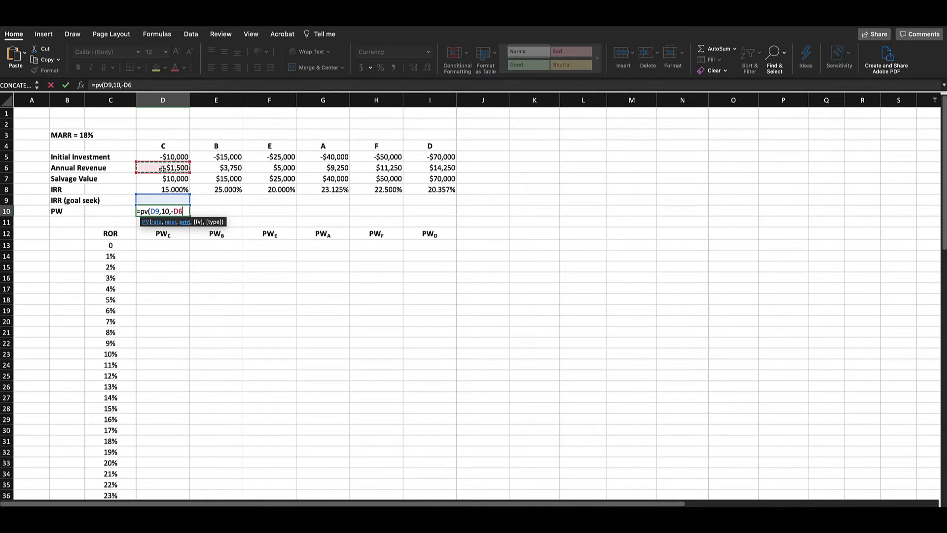
{"action": "type", "text": ",-"}
{"action": "left_click", "coordinate": [164, 179]}
{"action": "type", "text": ")"}
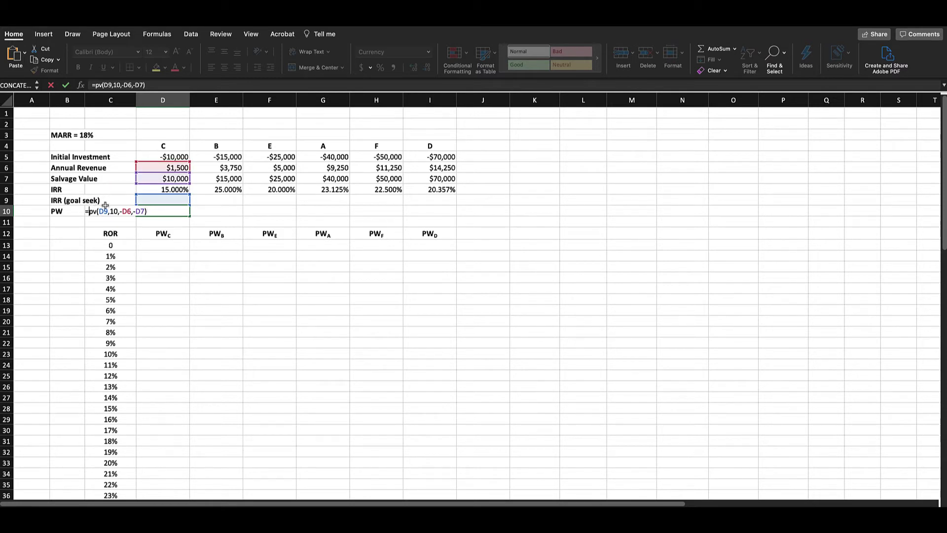
Add the initial investment D5 in front of the PV function so D10 holds =D5+PV(D9,10,-D6,-D7).
{"action": "key", "text": "Home"}
{"action": "key", "text": "Right"}
{"action": "left_click", "coordinate": [166, 157]}
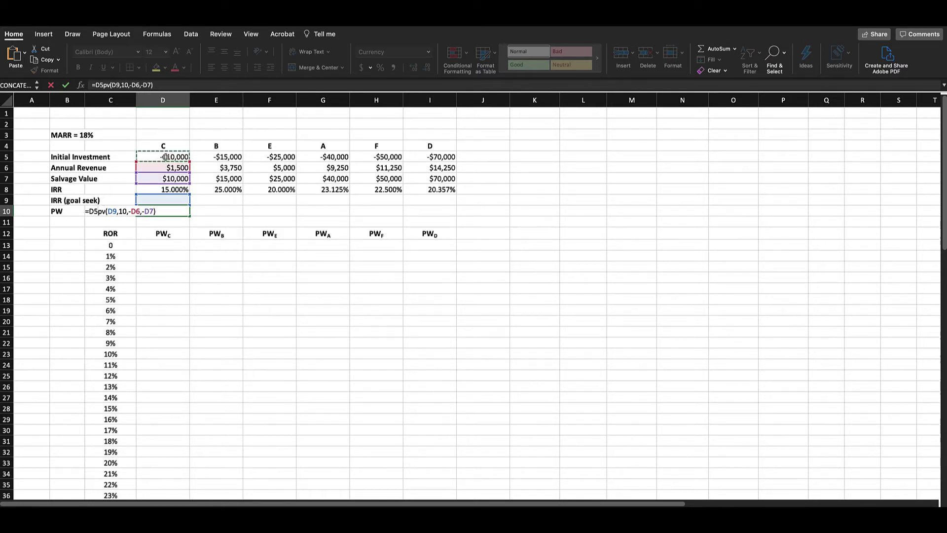
{"action": "type", "text": "+"}
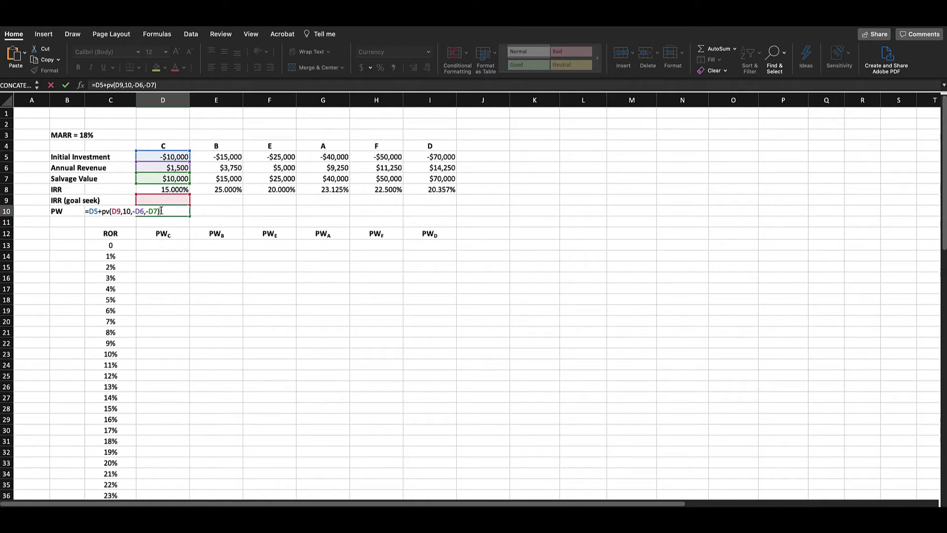
{"action": "key", "text": "Return"}
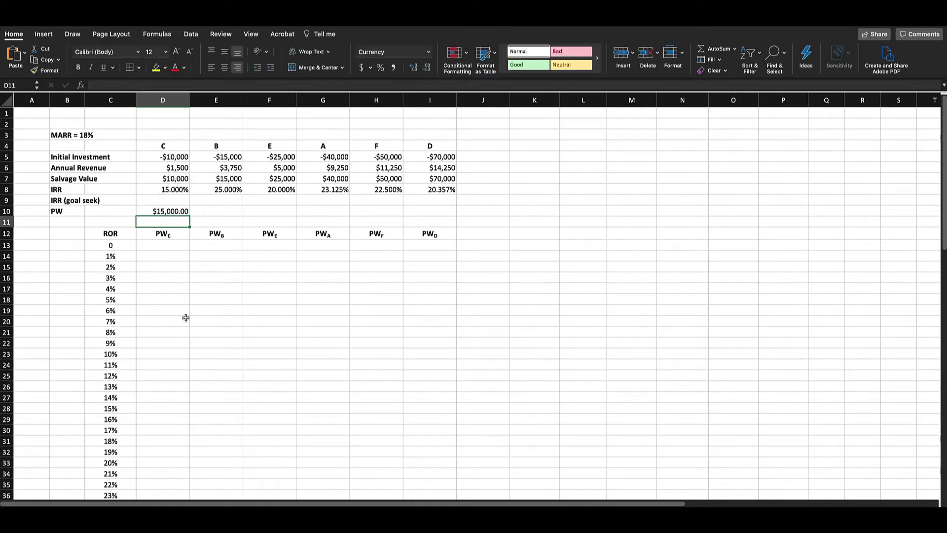
{"action": "left_click", "coordinate": [172, 212]}
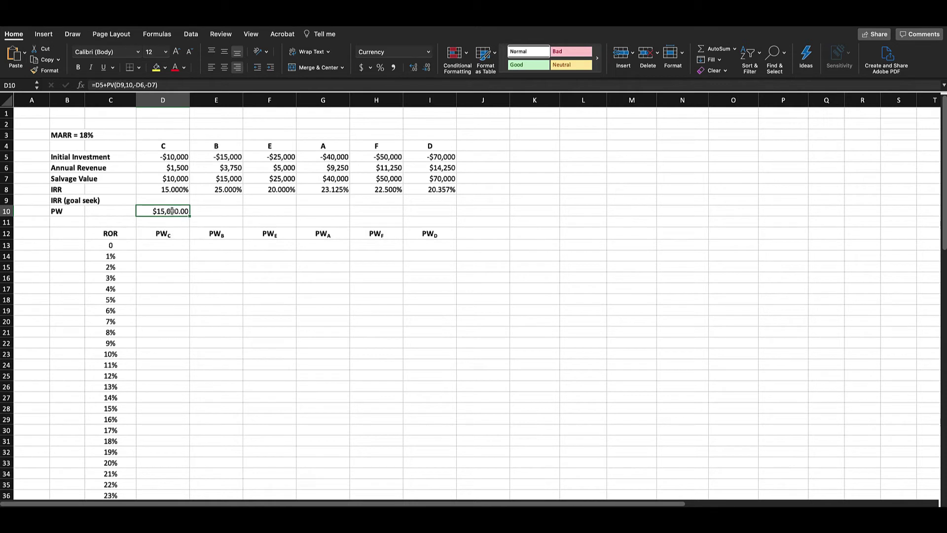
{"action": "left_click", "coordinate": [160, 199]}
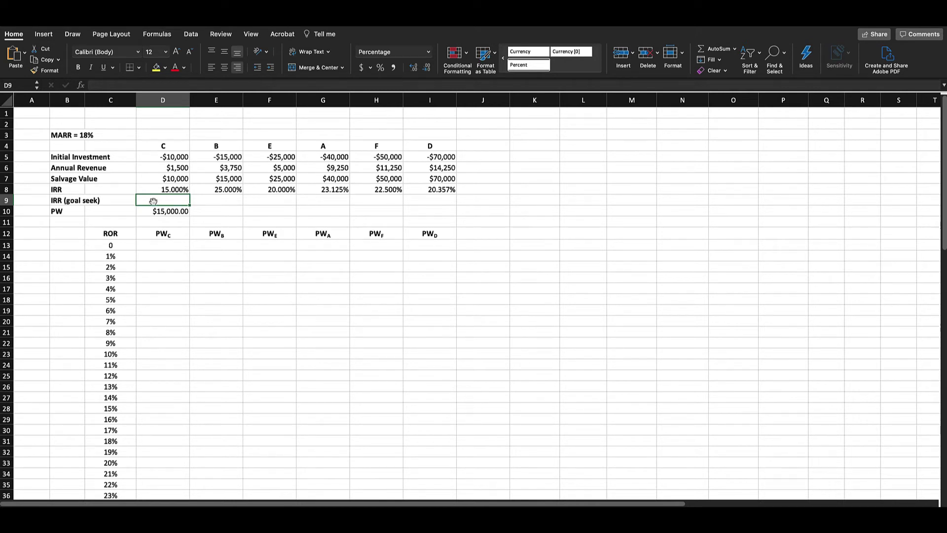
Run Goal Seek for alternative C, setting PW cell D10 to 0 by changing goal seek IRR cell D9, and keep the solution.
{"action": "left_click", "coordinate": [153, 210]}
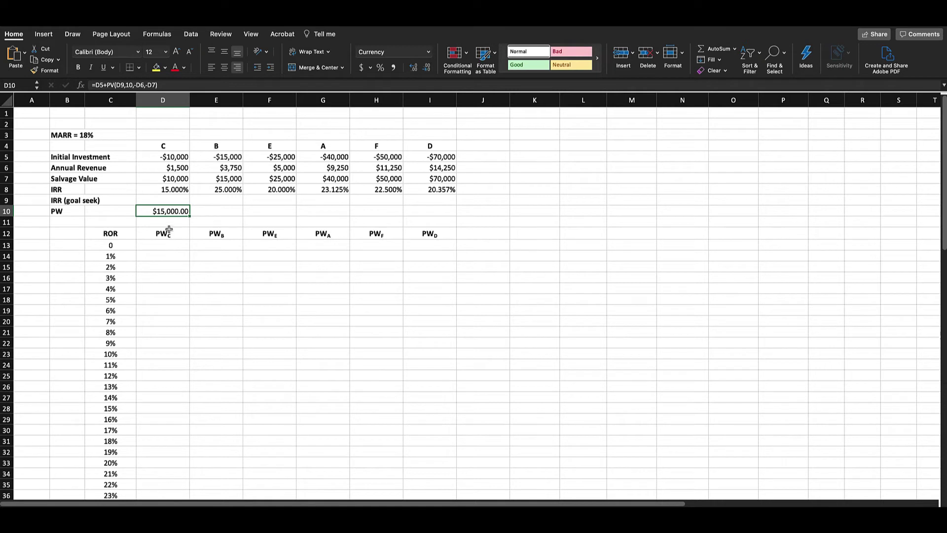
{"action": "left_click", "coordinate": [168, 200]}
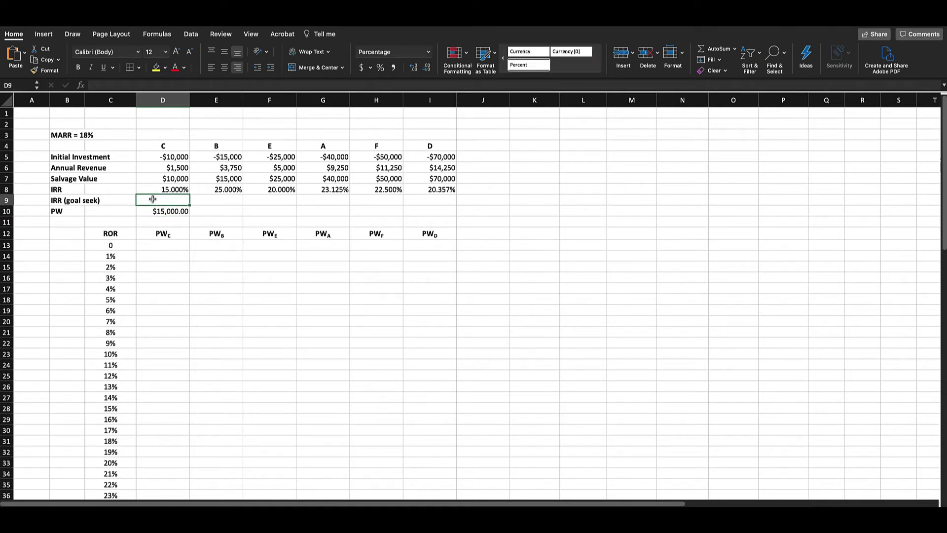
{"action": "left_click", "coordinate": [183, 211]}
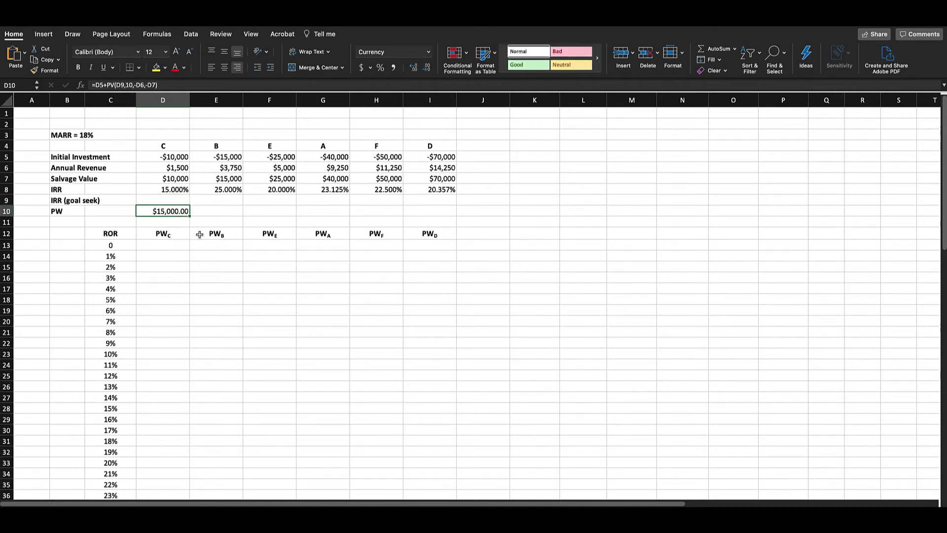
{"action": "left_click", "coordinate": [190, 35]}
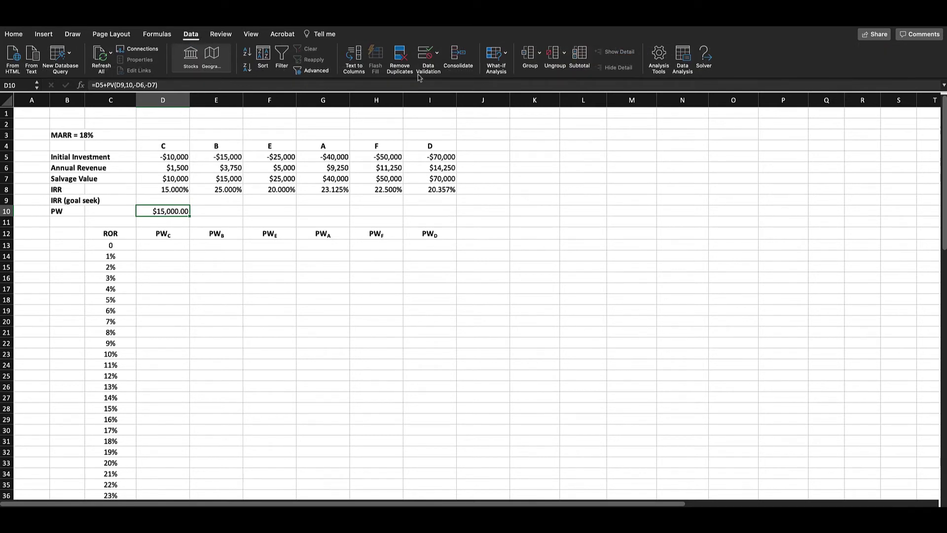
{"action": "left_click", "coordinate": [496, 55]}
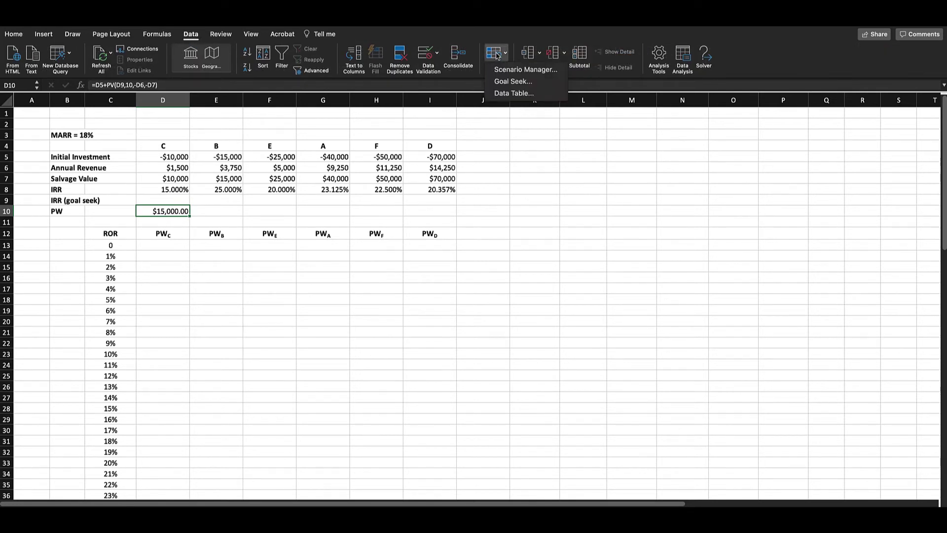
{"action": "left_click", "coordinate": [543, 85]}
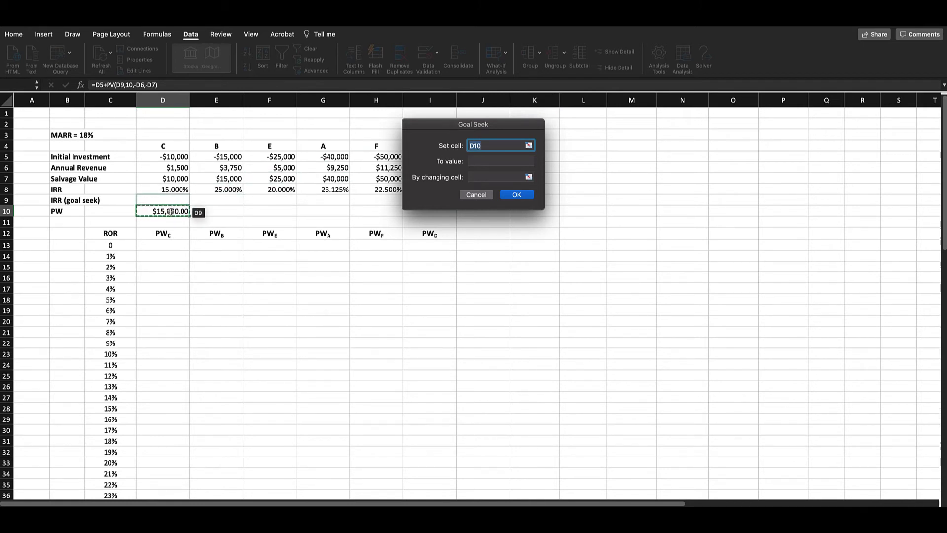
{"action": "left_click", "coordinate": [170, 212]}
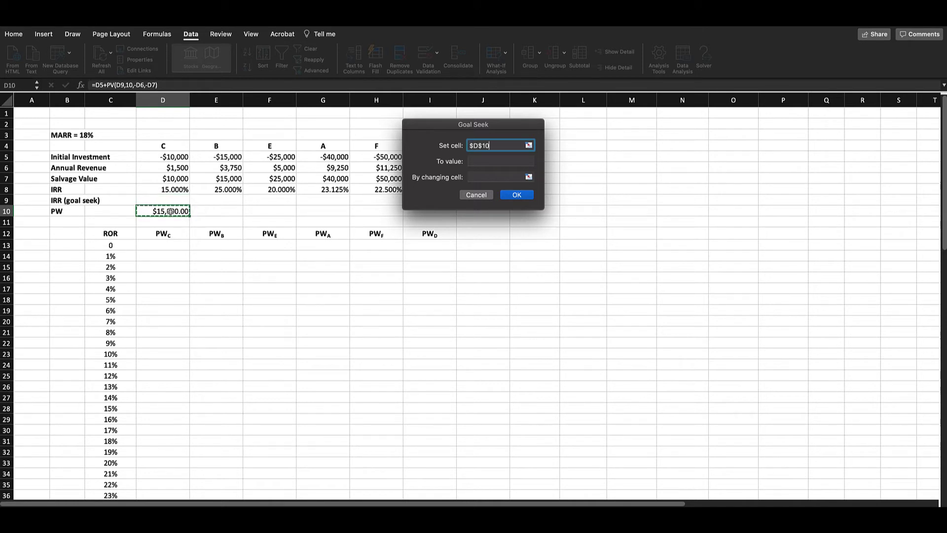
{"action": "left_click", "coordinate": [492, 161]}
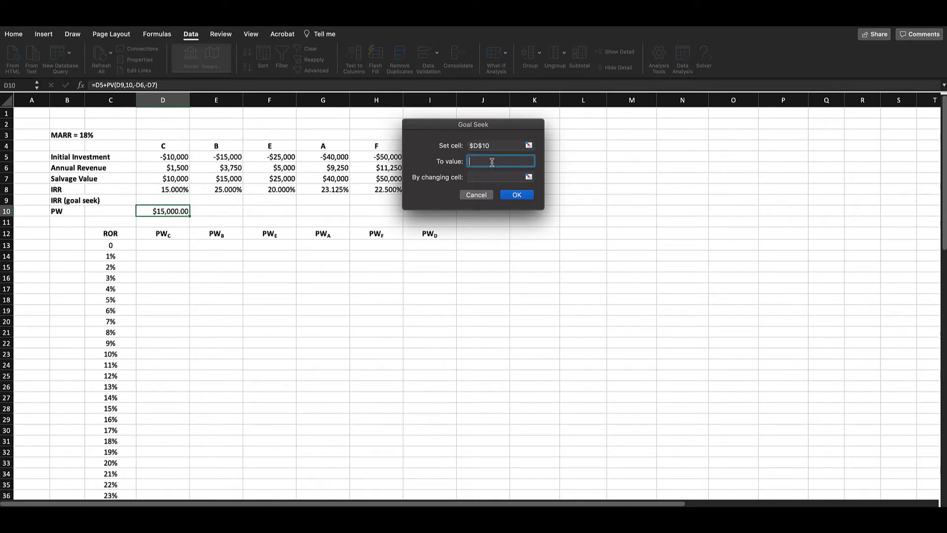
{"action": "type", "text": "0"}
{"action": "left_click", "coordinate": [487, 177]}
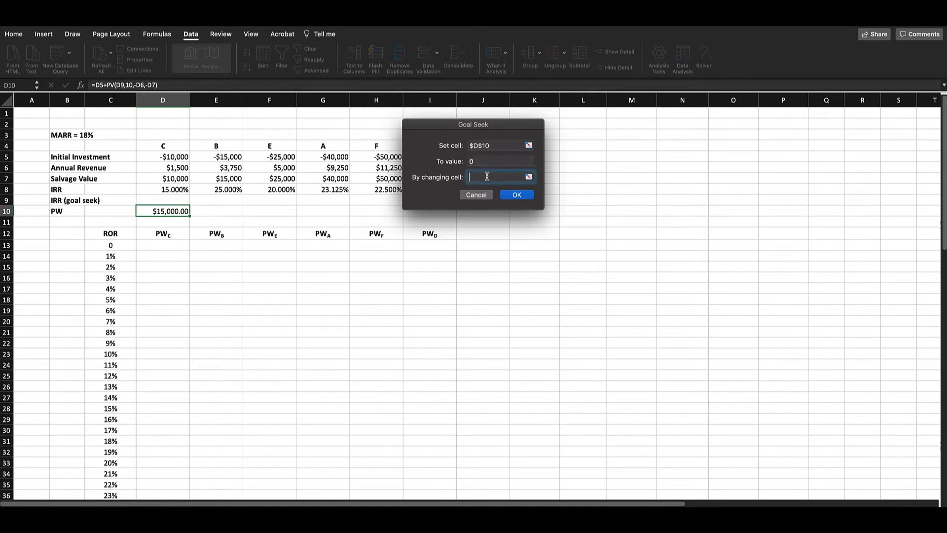
{"action": "left_click", "coordinate": [157, 200]}
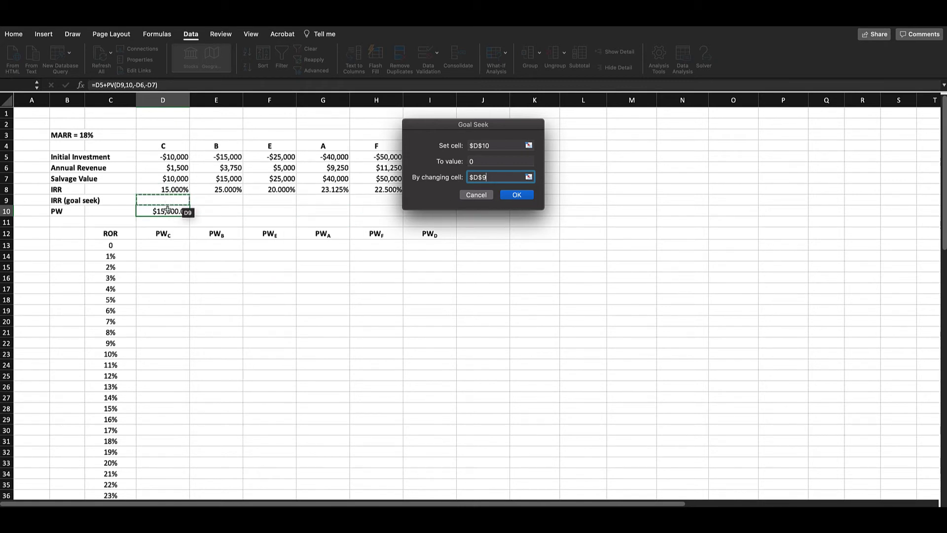
{"action": "left_click", "coordinate": [512, 198]}
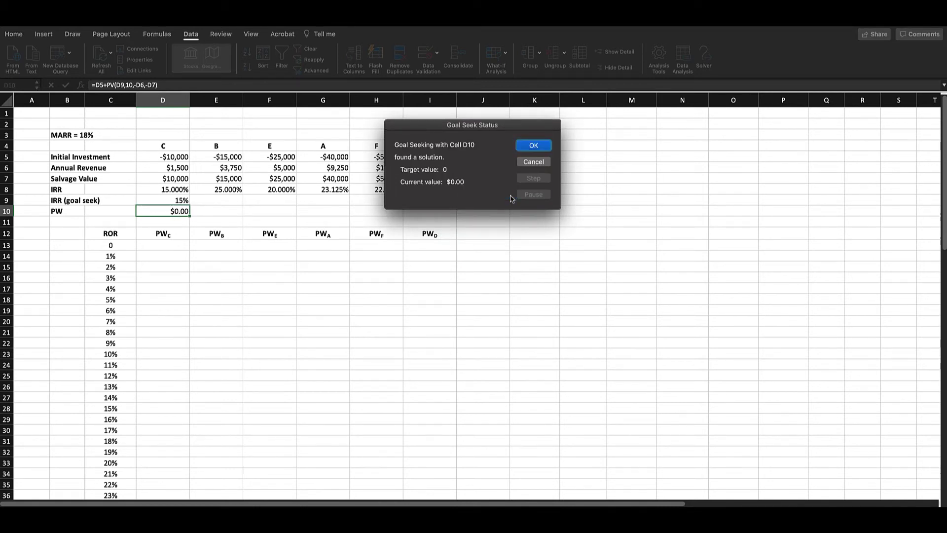
{"action": "left_click", "coordinate": [534, 146]}
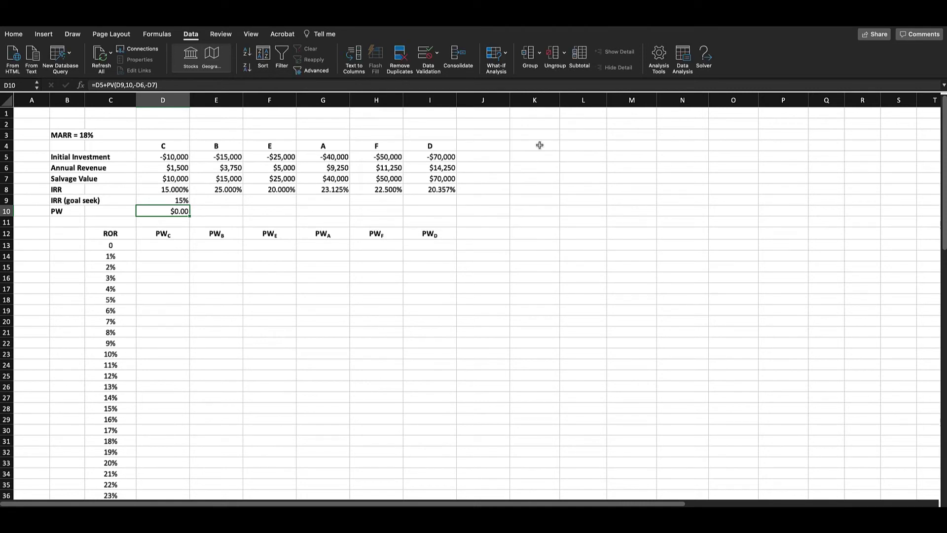
Fill the present worth formula from D10 across to E10 for alternative B.
{"action": "left_click", "coordinate": [163, 200]}
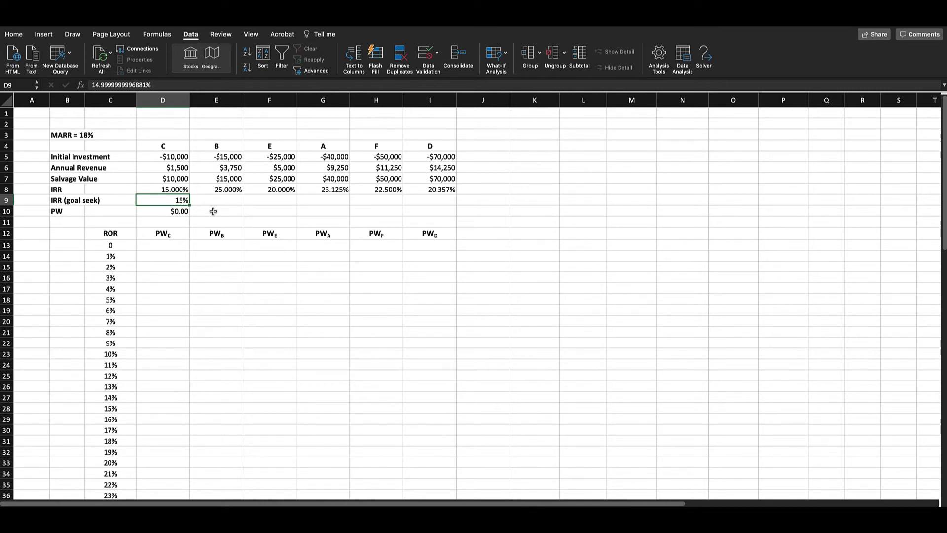
{"action": "left_click", "coordinate": [175, 212]}
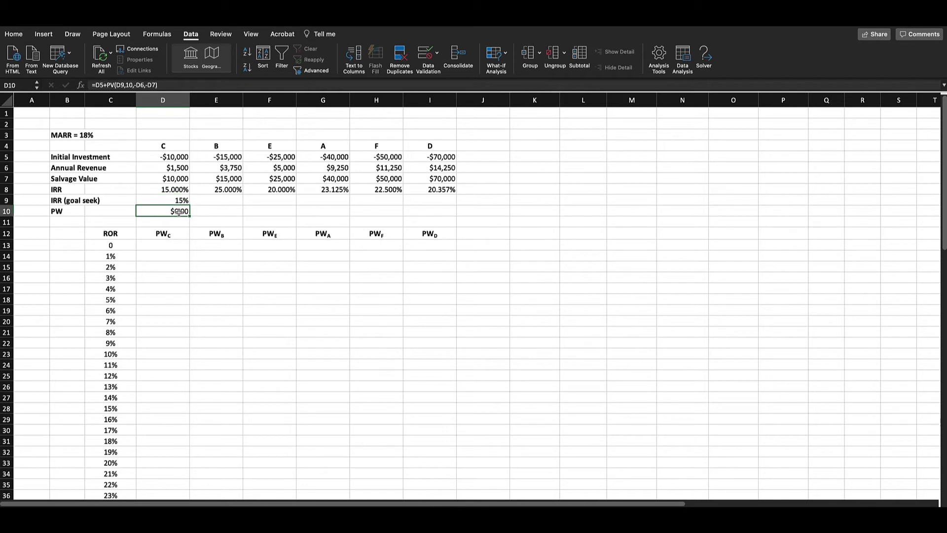
{"action": "left_click_drag", "start_coordinate": [191, 216], "coordinate": [228, 216]}
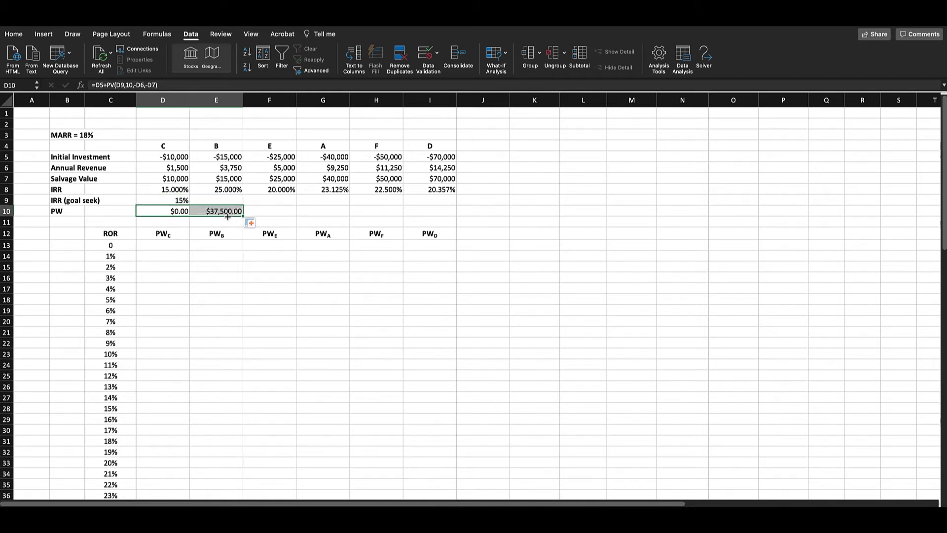
Run Goal Seek for alternative B, setting PW cell E10 to 0 by changing cell E9, and keep the solution.
{"action": "left_click", "coordinate": [399, 210]}
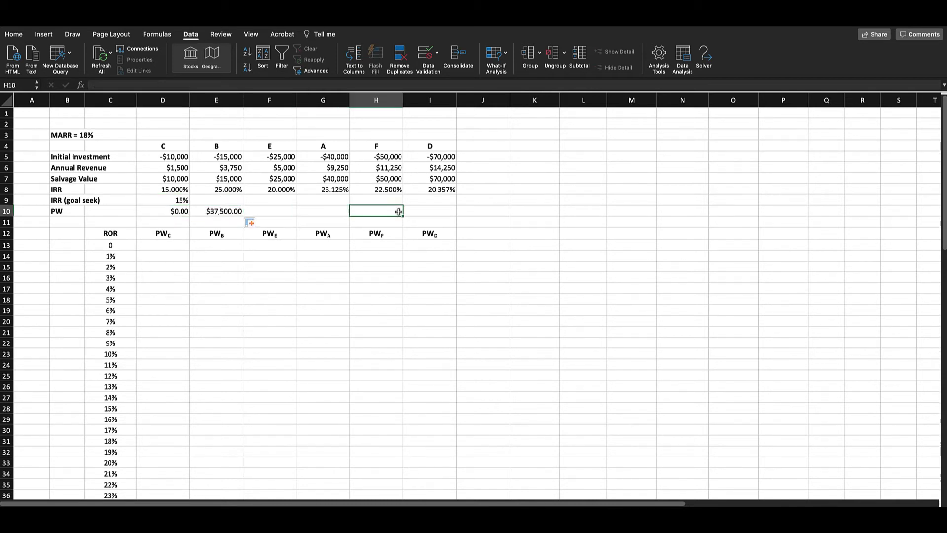
{"action": "left_click", "coordinate": [496, 53]}
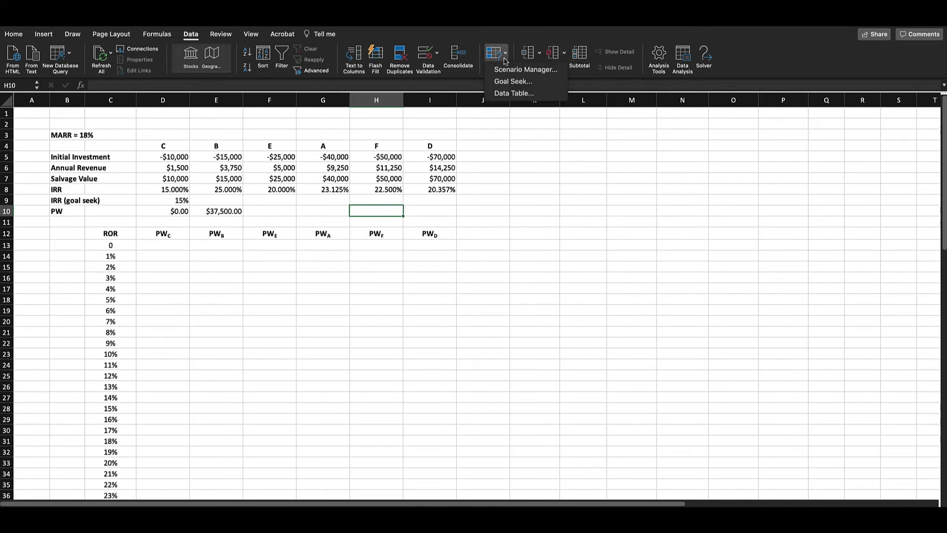
{"action": "left_click", "coordinate": [513, 82]}
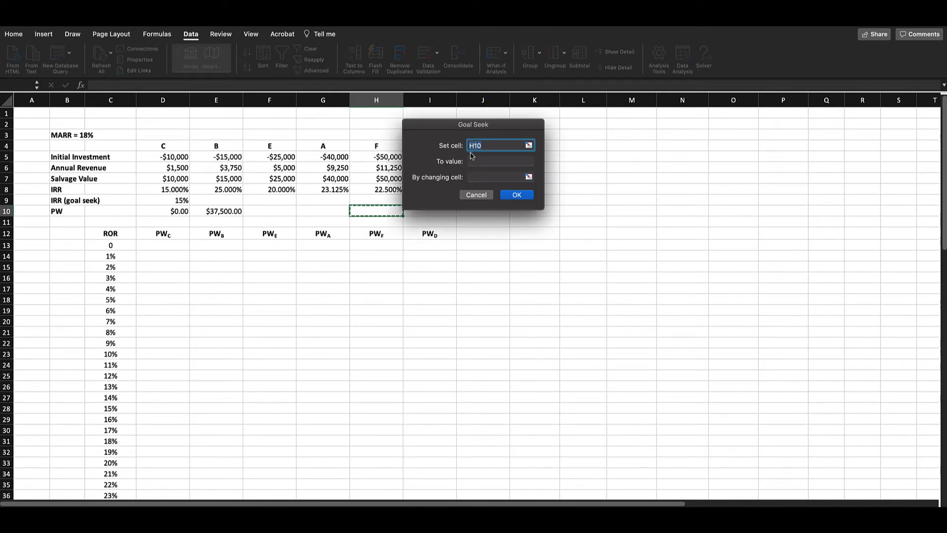
{"action": "left_click", "coordinate": [216, 211]}
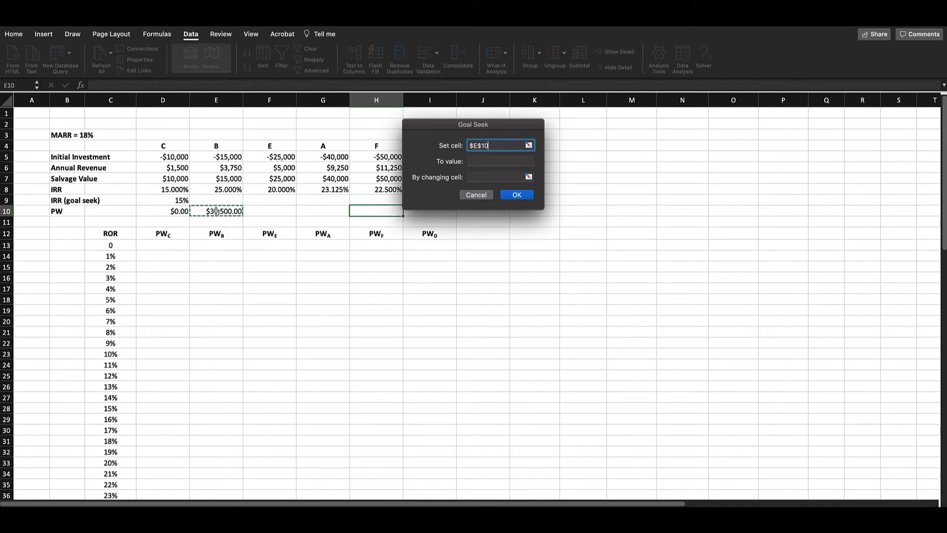
{"action": "left_click", "coordinate": [499, 162]}
{"action": "type", "text": "0"}
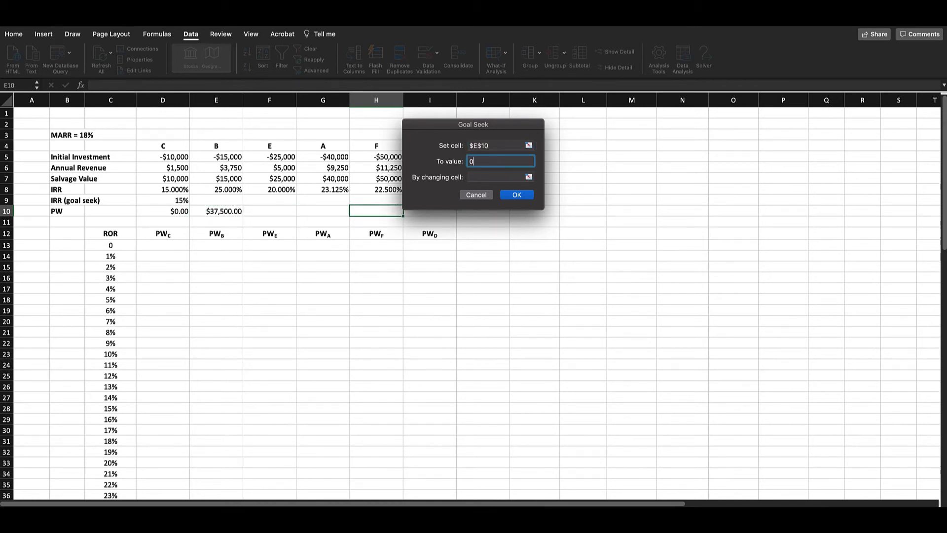
{"action": "left_click", "coordinate": [499, 177]}
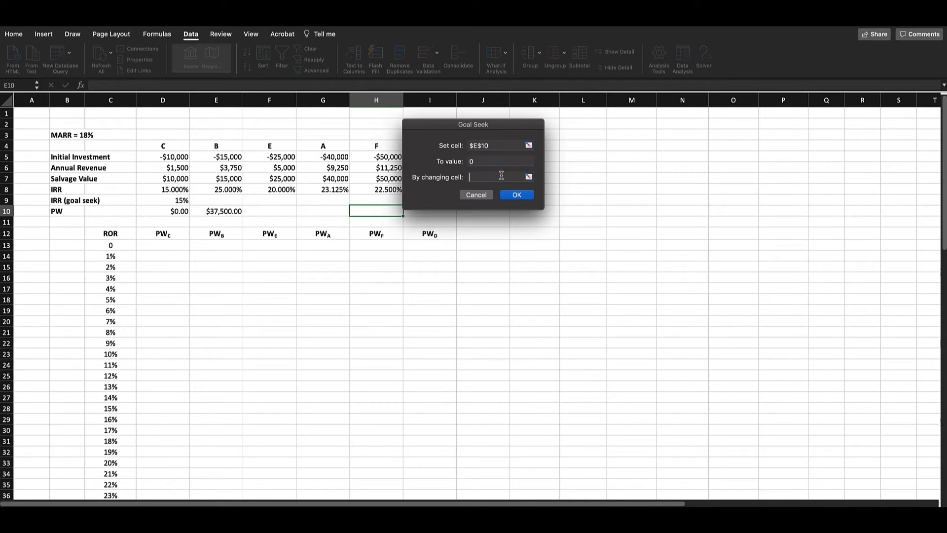
{"action": "left_click", "coordinate": [221, 200]}
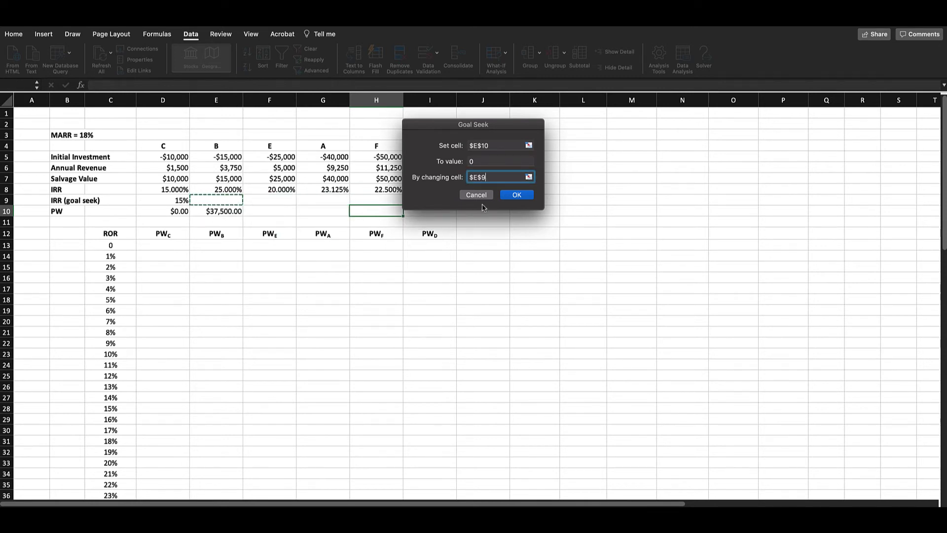
{"action": "left_click", "coordinate": [517, 196]}
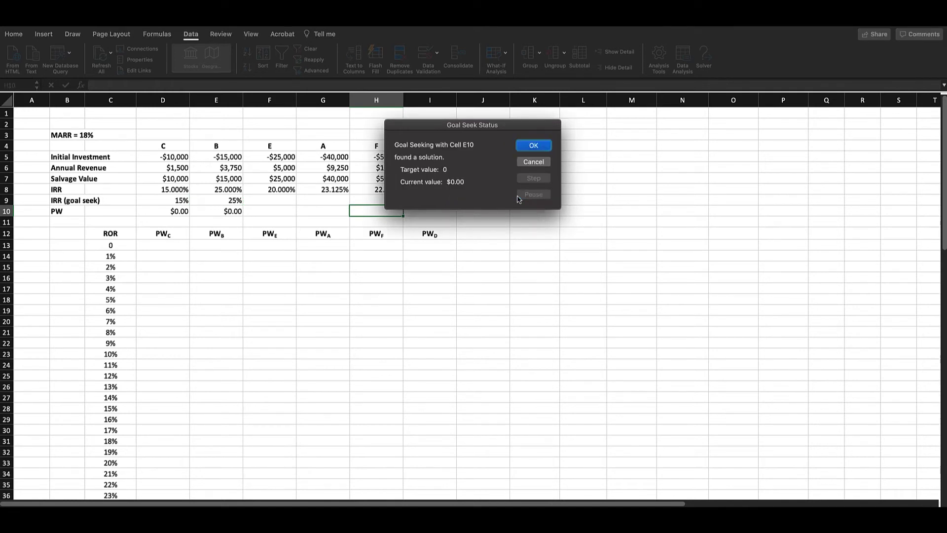
{"action": "left_click", "coordinate": [530, 145]}
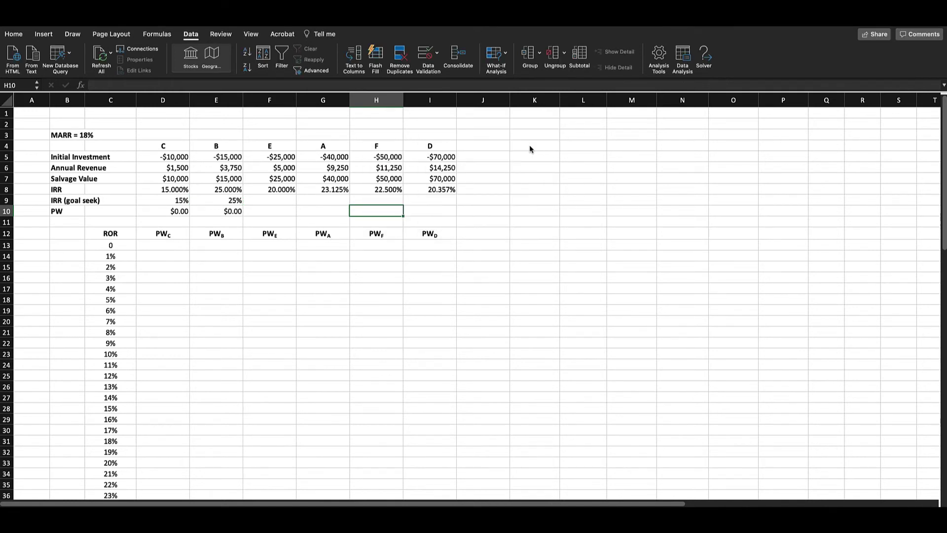
Format the goal seek IRR cells D9:I9 as percentages with three decimal places.
{"action": "left_click_drag", "start_coordinate": [177, 201], "coordinate": [439, 197]}
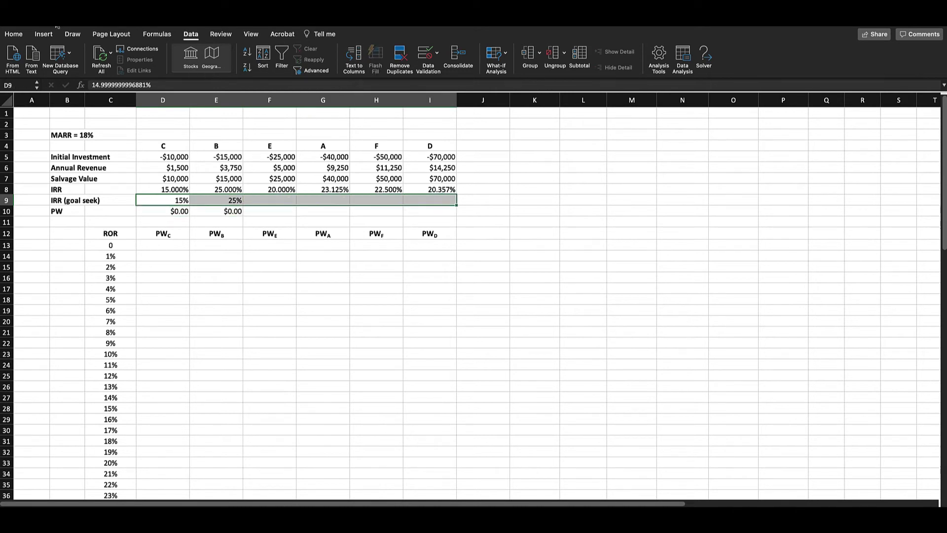
{"action": "left_click", "coordinate": [12, 35]}
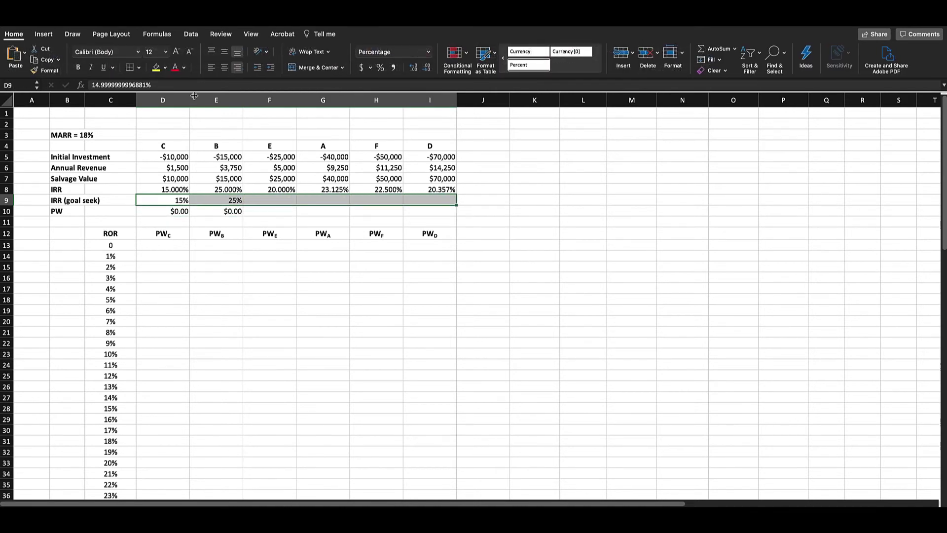
{"action": "left_click", "coordinate": [414, 67]}
{"action": "left_click", "coordinate": [414, 68]}
{"action": "left_click", "coordinate": [276, 266]}
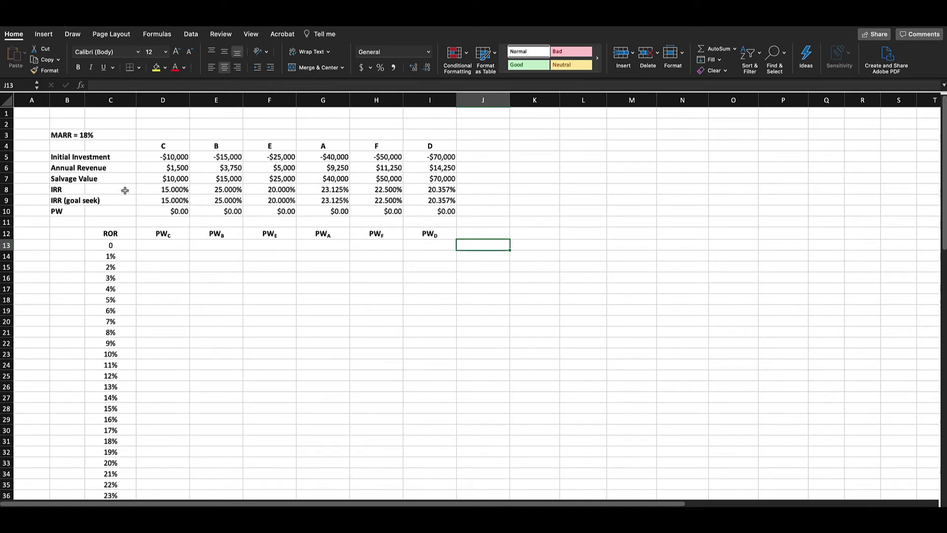
{"action": "left_click", "coordinate": [72, 189]}
{"action": "left_click", "coordinate": [164, 189]}
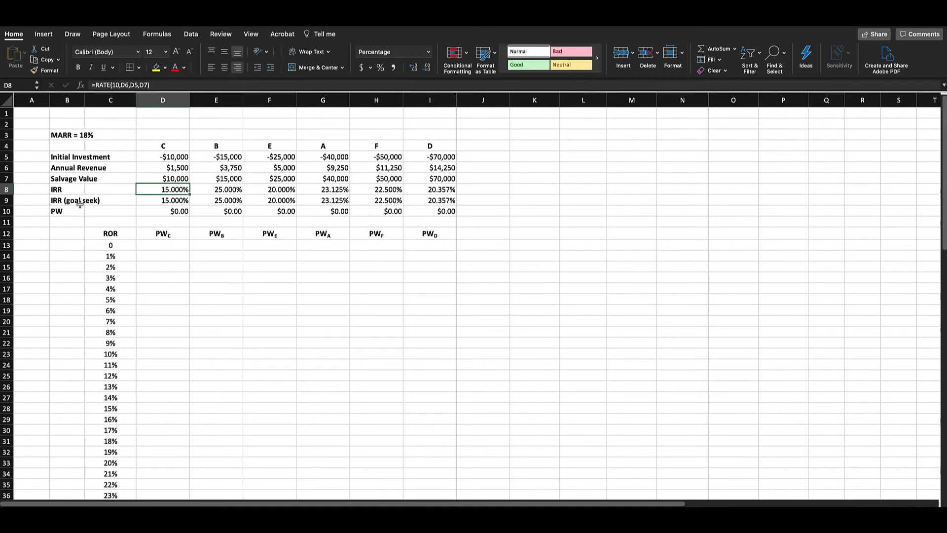
{"action": "left_click", "coordinate": [163, 200]}
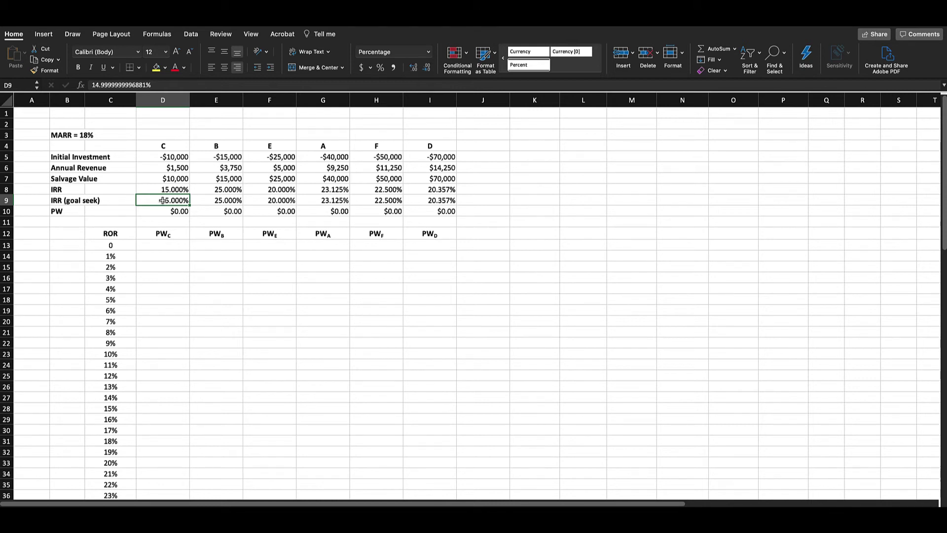
{"action": "scroll", "coordinate": [256, 257], "scroll_direction": "down", "scroll_amount": 3}
{"action": "scroll", "coordinate": [256, 257], "scroll_direction": "up", "scroll_amount": 3}
Write the present worth formula =D5+PV(C14,10,-D6,-D7) for alternative C at the 1% rate of return in D14.
{"action": "left_click", "coordinate": [163, 246]}
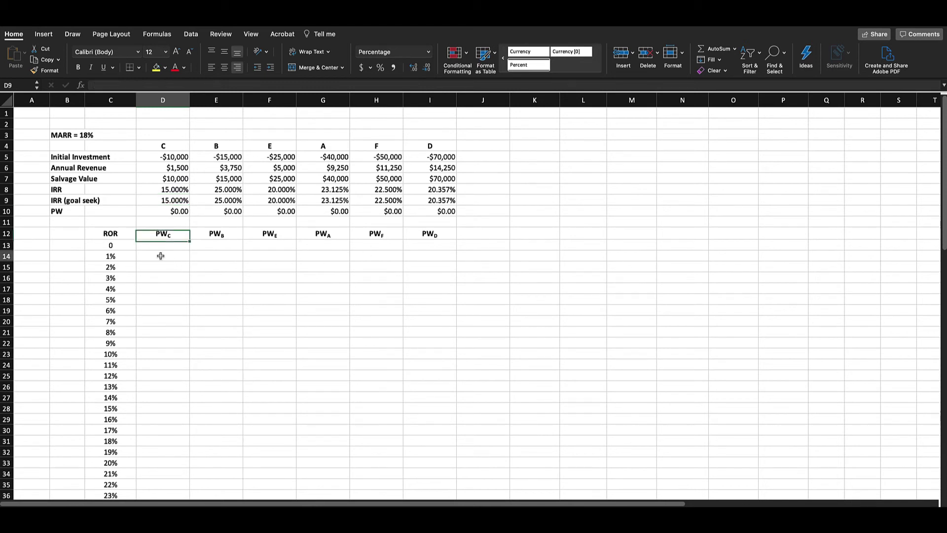
{"action": "left_click", "coordinate": [161, 256]}
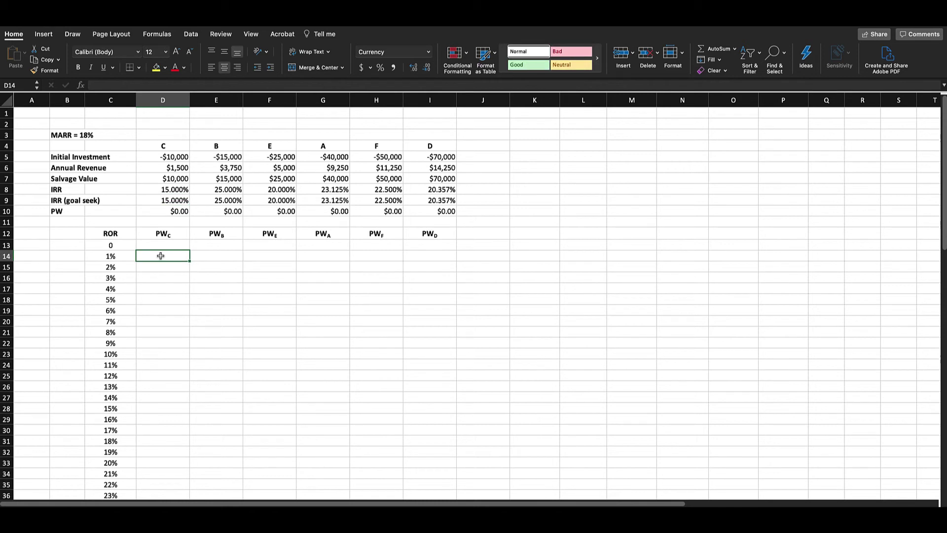
{"action": "type", "text": "="}
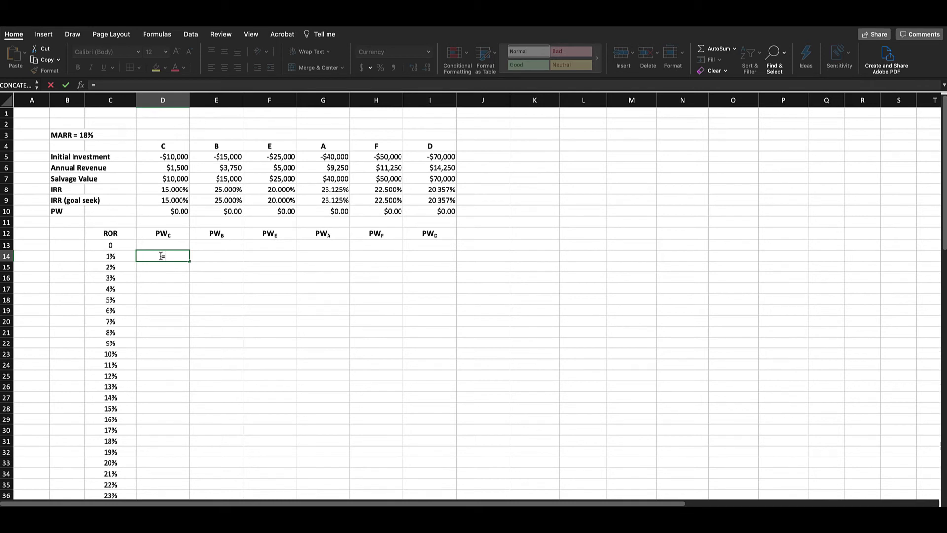
{"action": "left_click", "coordinate": [145, 158]}
{"action": "type", "text": "+"}
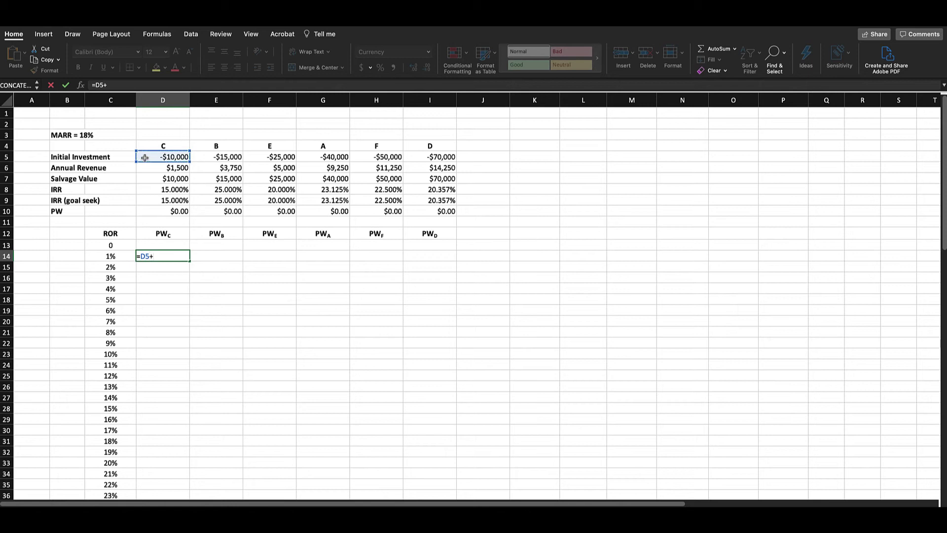
{"action": "type", "text": "pv9"}
{"action": "key", "text": "BackSpace"}
{"action": "type", "text": "("}
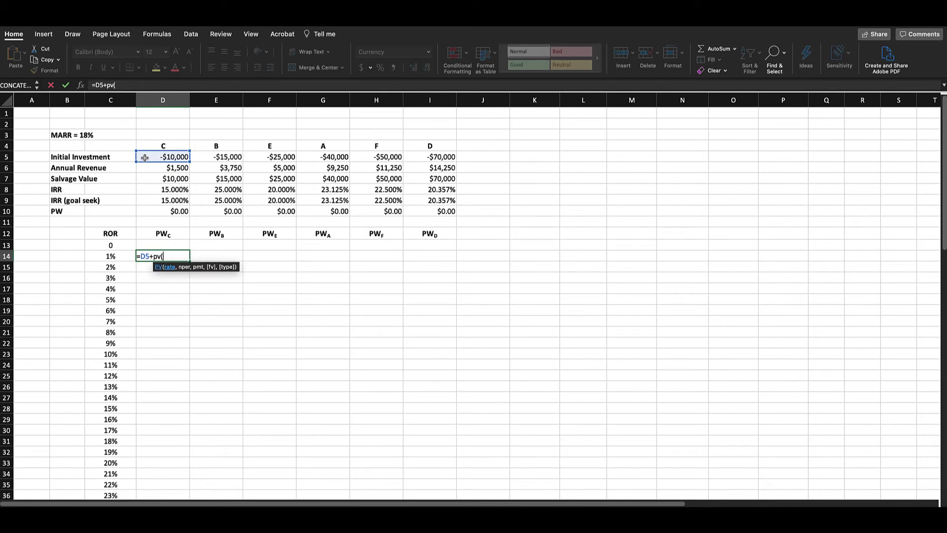
{"action": "left_click", "coordinate": [113, 256]}
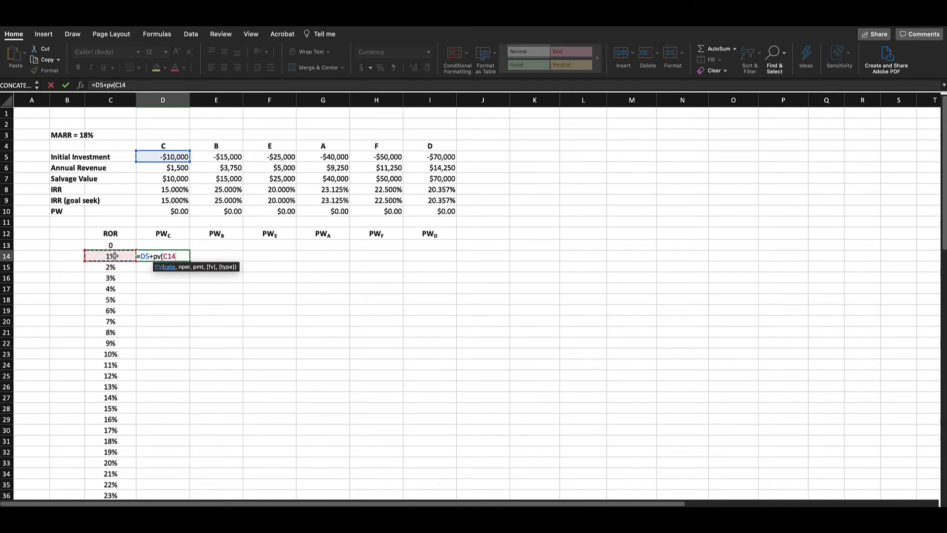
{"action": "type", "text": ",10"}
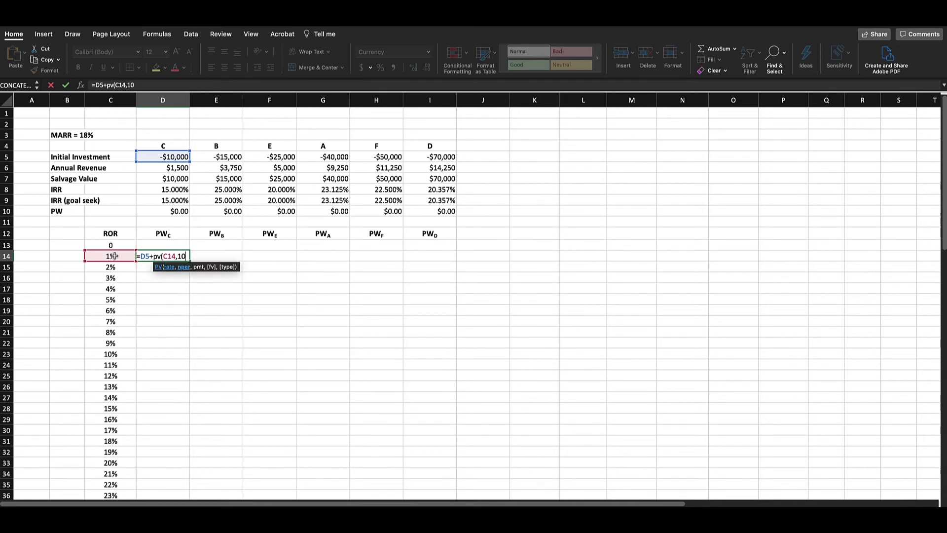
{"action": "type", "text": ",-"}
{"action": "left_click", "coordinate": [172, 168]}
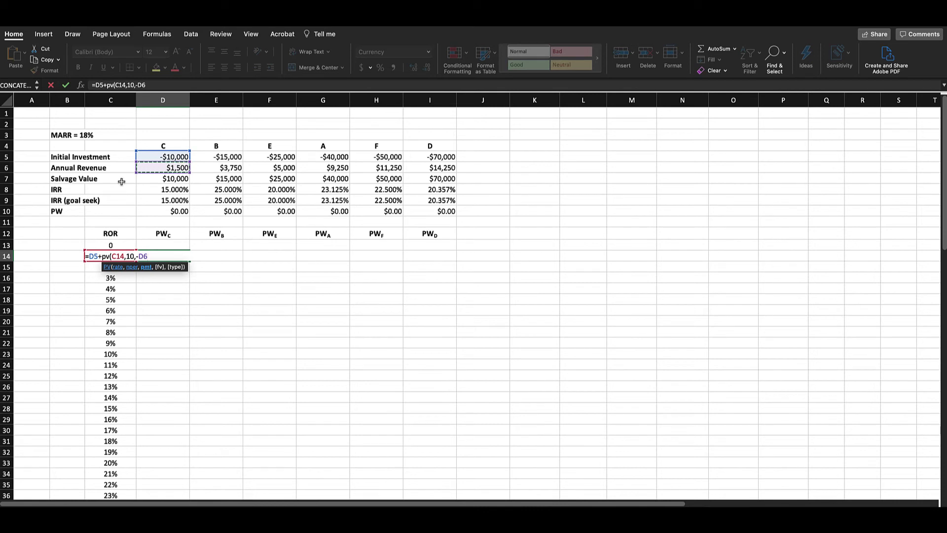
{"action": "type", "text": ",-"}
{"action": "left_click", "coordinate": [157, 179]}
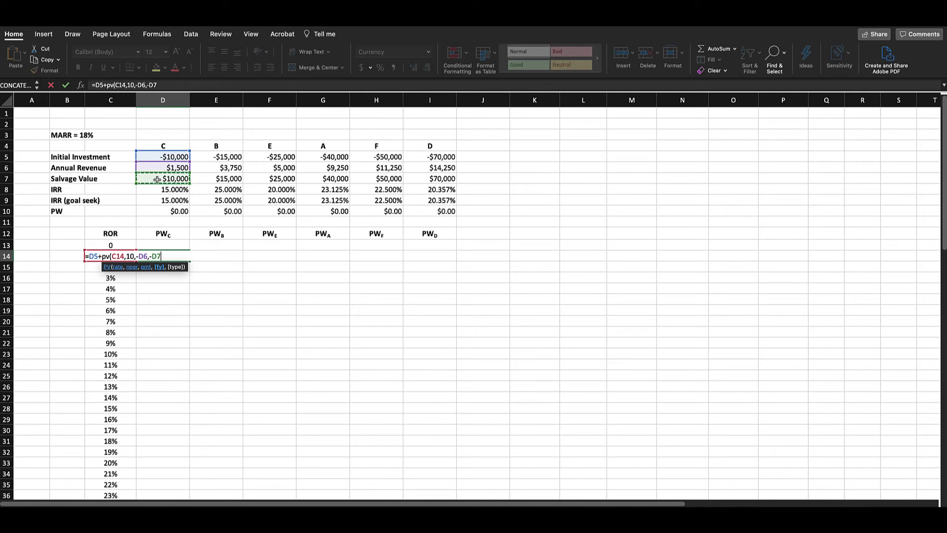
{"action": "type", "text": ")"}
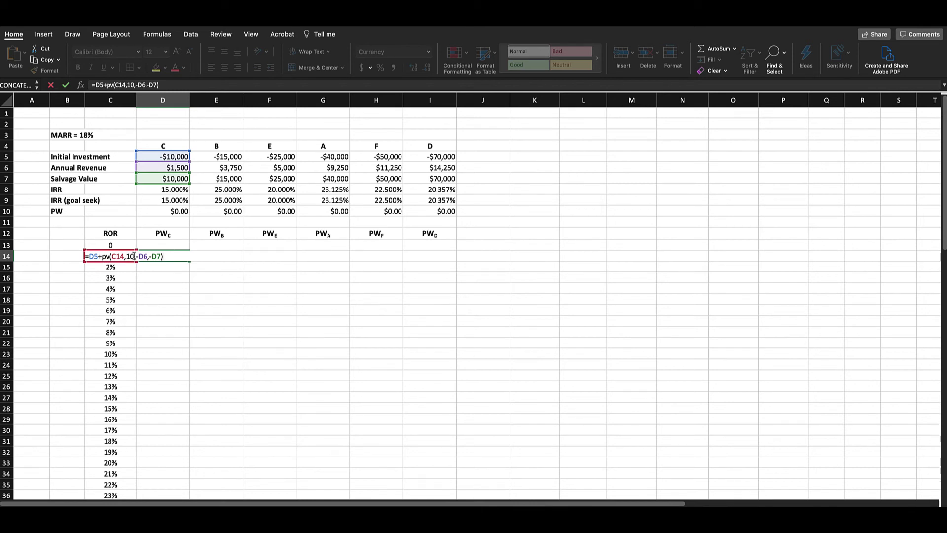
Make the D5, D6 and D7 references in the D14 formula absolute as $D$5, $D$6 and $D$7, and enter the formula.
{"action": "left_click", "coordinate": [94, 256]}
{"action": "key", "text": "F4"}
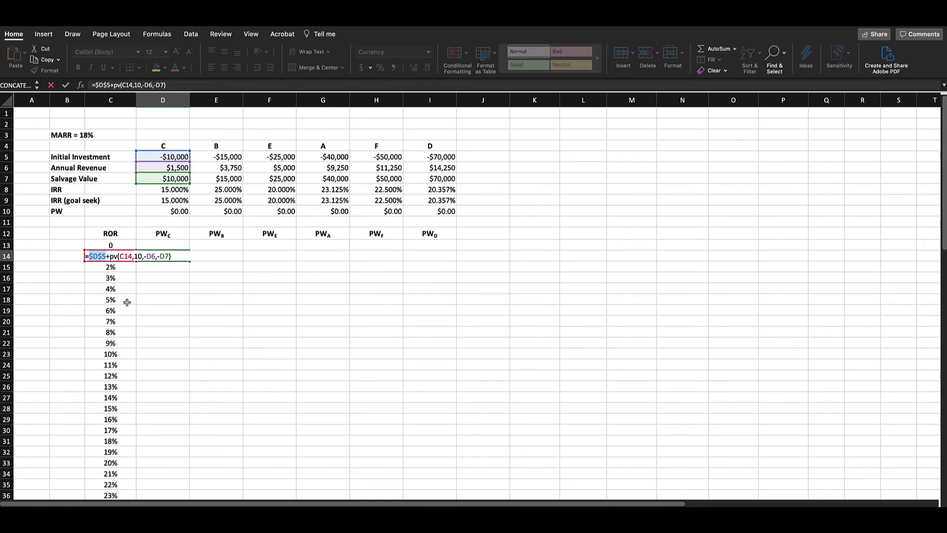
{"action": "left_click", "coordinate": [151, 256]}
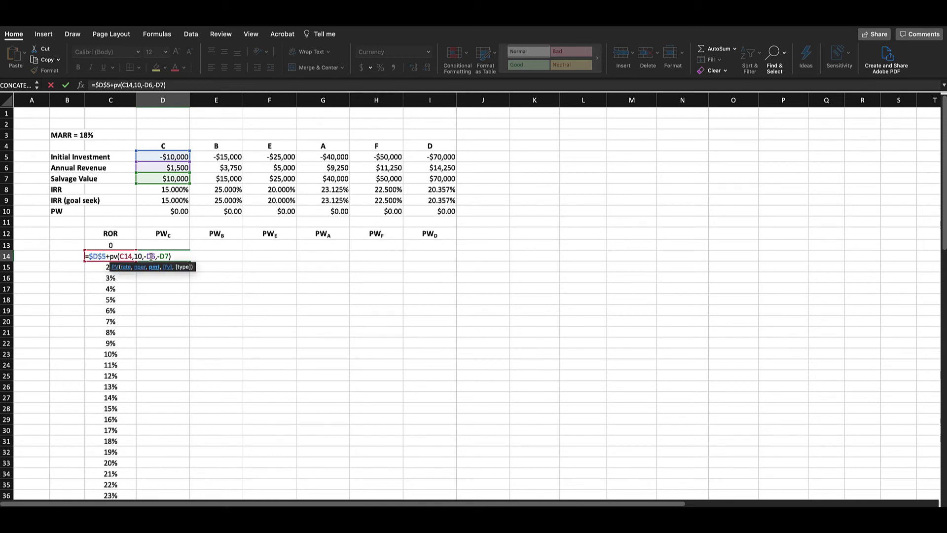
{"action": "key", "text": "F4"}
{"action": "left_click", "coordinate": [171, 256]}
{"action": "key", "text": "F4"}
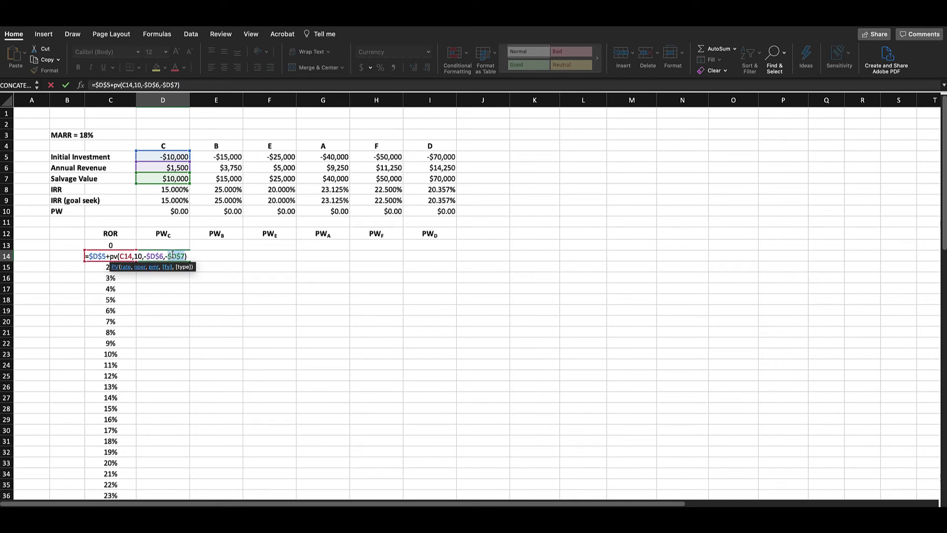
{"action": "left_click", "coordinate": [189, 256]}
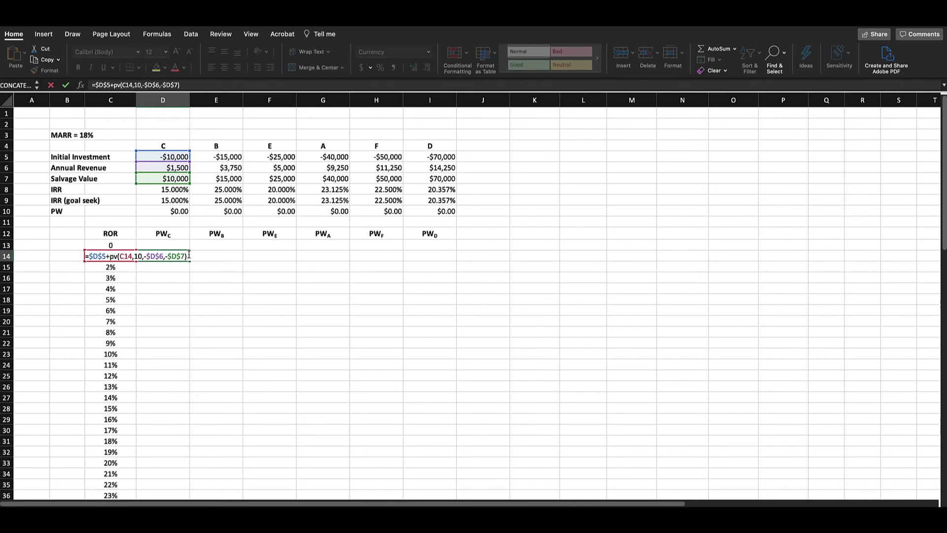
{"action": "key", "text": "Return"}
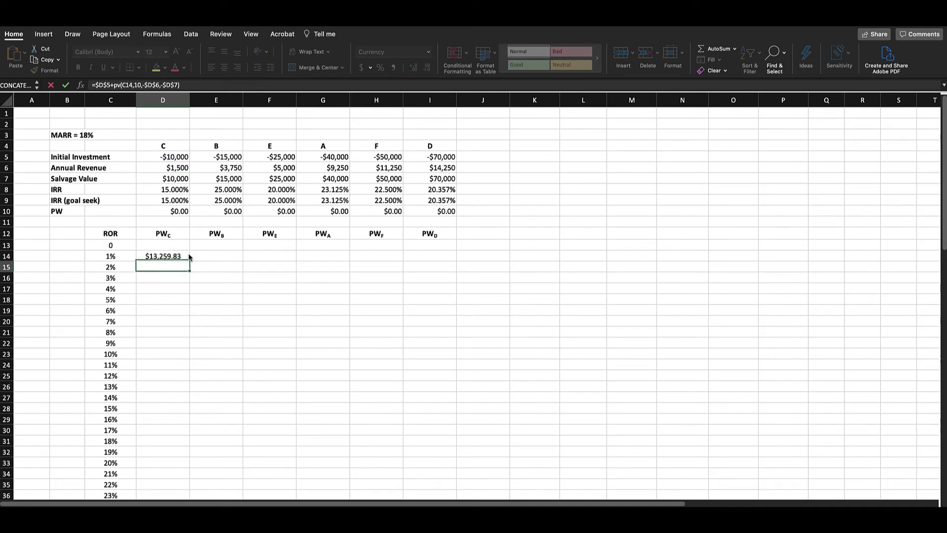
Fill alternative C's present worth formula from D14 down to the 30% rate in D43.
{"action": "left_click", "coordinate": [188, 258]}
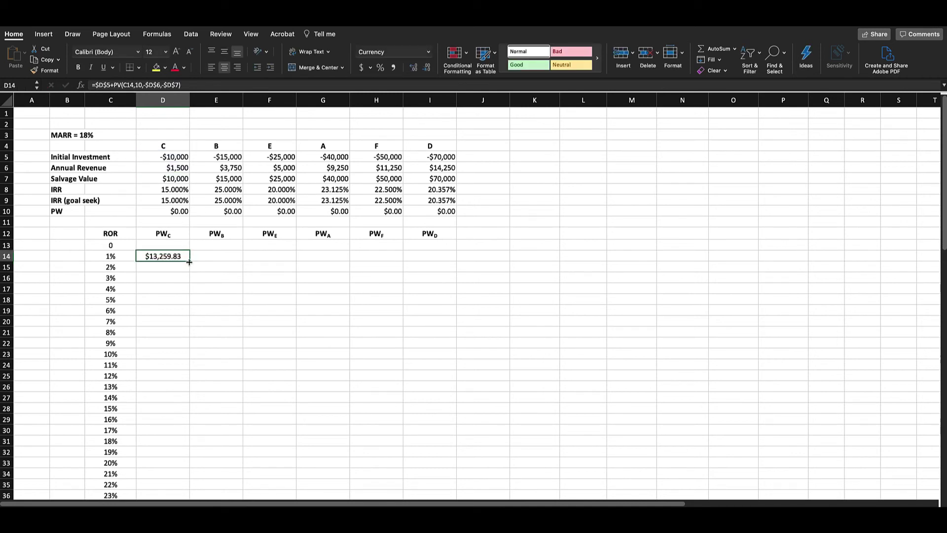
{"action": "double_click", "coordinate": [188, 260]}
{"action": "scroll", "coordinate": [217, 340], "scroll_direction": "down", "scroll_amount": 1}
{"action": "scroll", "coordinate": [217, 341], "scroll_direction": "down", "scroll_amount": 4}
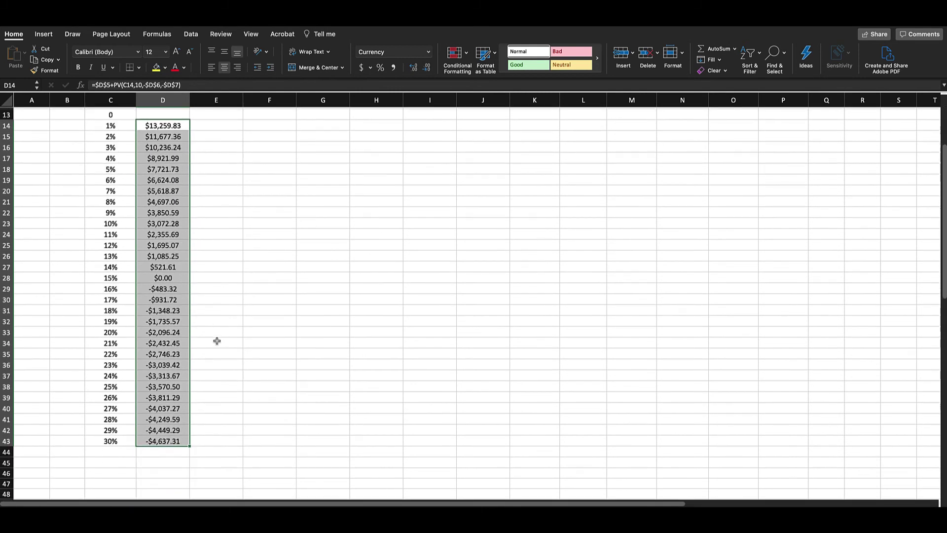
Compare alternative C's present worth at the 15% rate in row 28 with its IRR cells D9 and D8.
{"action": "left_click", "coordinate": [165, 278]}
{"action": "left_click", "coordinate": [100, 277]}
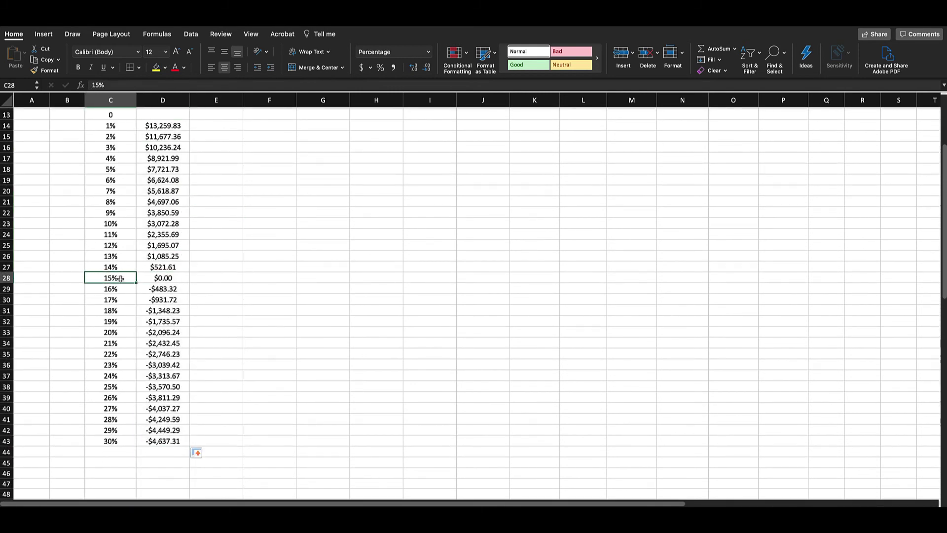
{"action": "left_click", "coordinate": [163, 281]}
{"action": "scroll", "coordinate": [250, 302], "scroll_direction": "up", "scroll_amount": 4}
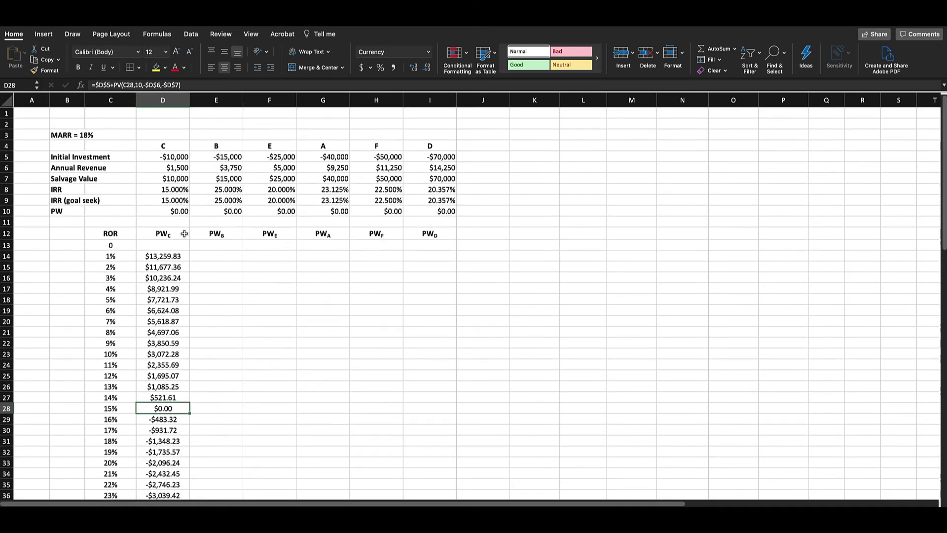
{"action": "left_click", "coordinate": [172, 200]}
{"action": "left_click", "coordinate": [175, 186]}
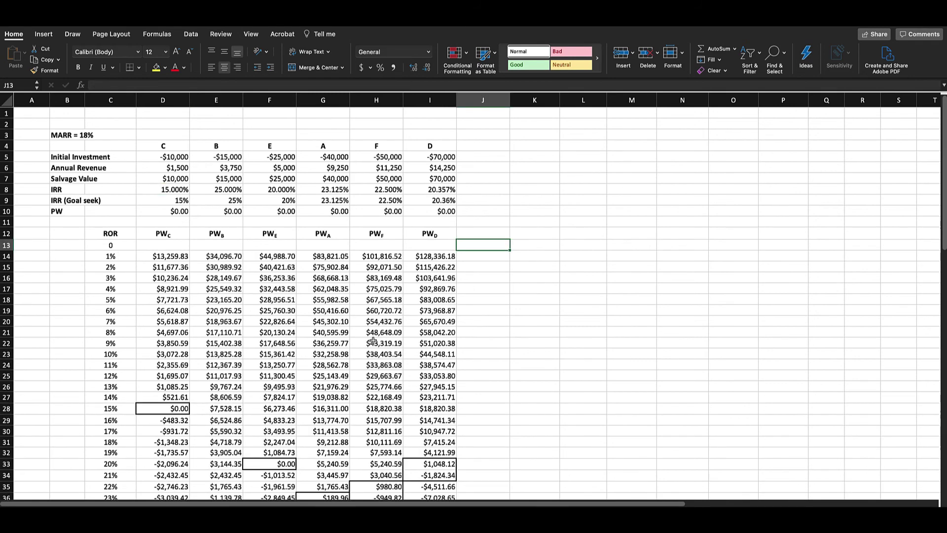
Review the completed present worth table for all six alternatives, the choice table and the two present worth versus rate of return charts.
{"action": "scroll", "coordinate": [373, 341], "scroll_direction": "down", "scroll_amount": 5}
{"action": "scroll", "coordinate": [374, 341], "scroll_direction": "down", "scroll_amount": 2}
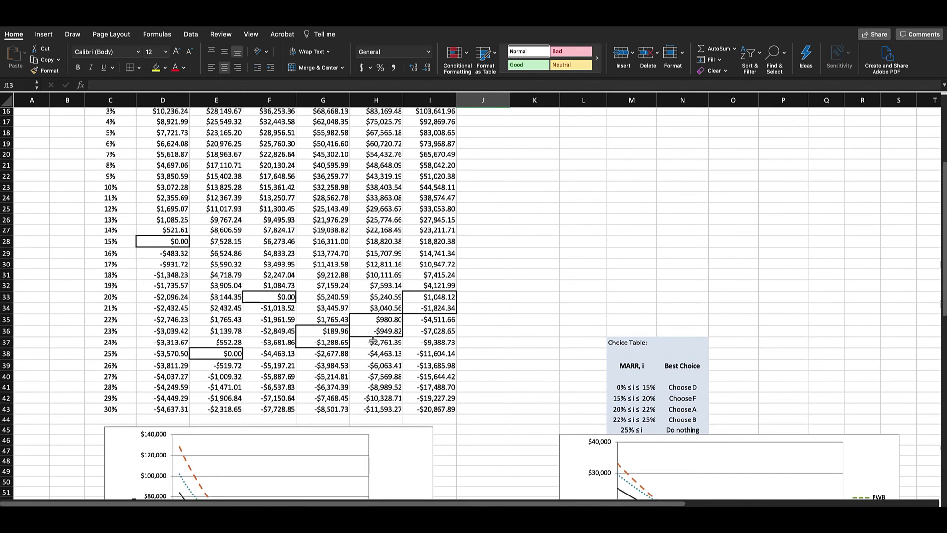
{"action": "left_click", "coordinate": [285, 297]}
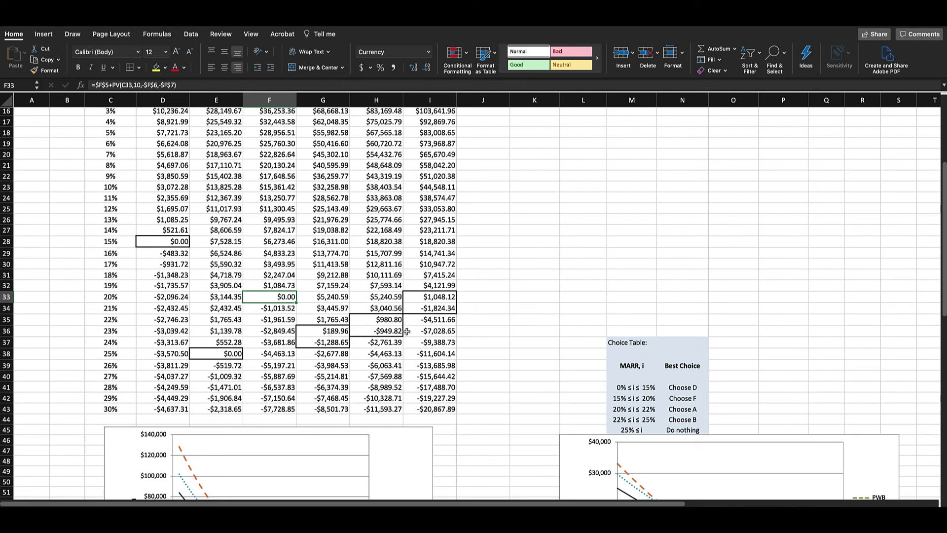
{"action": "scroll", "coordinate": [407, 331], "scroll_direction": "down", "scroll_amount": 9}
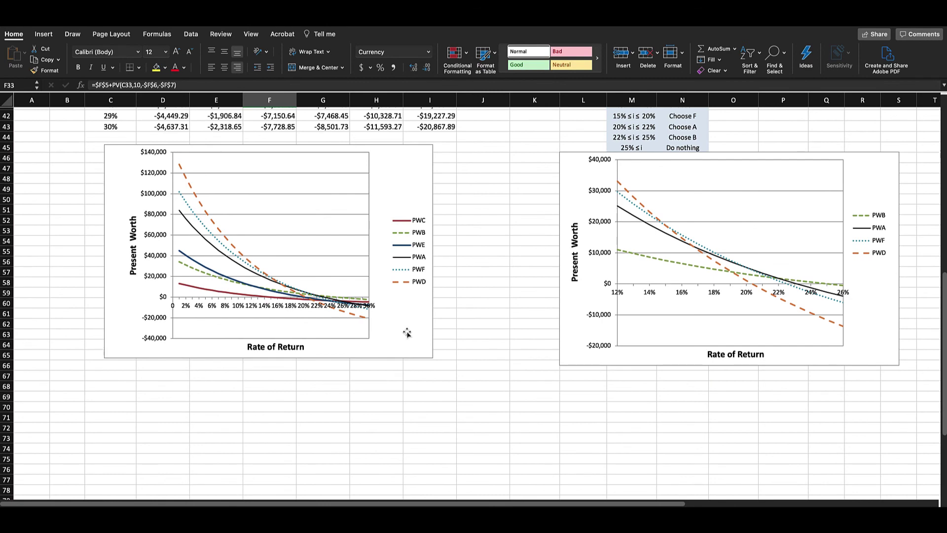
{"action": "scroll", "coordinate": [399, 367], "scroll_direction": "up", "scroll_amount": 2}
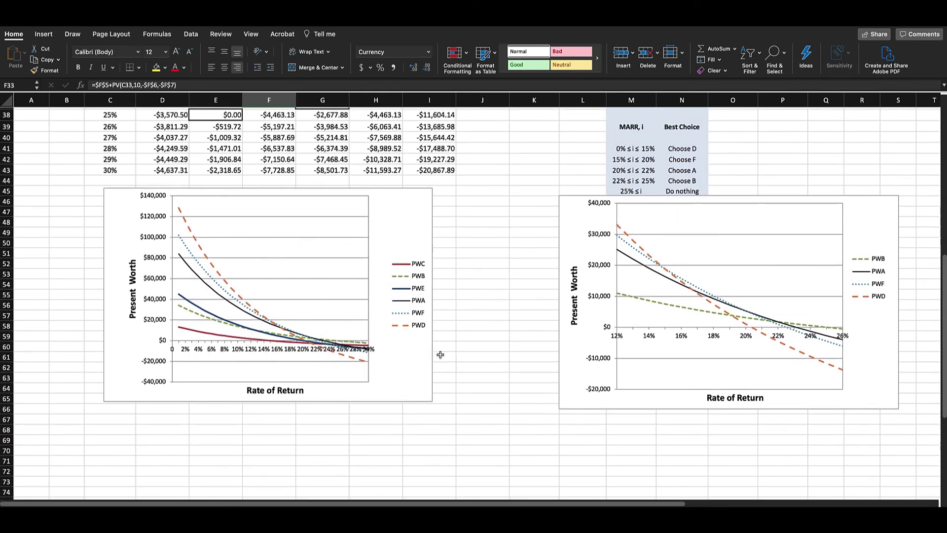
{"action": "scroll", "coordinate": [441, 355], "scroll_direction": "right", "scroll_amount": 3}
{"action": "scroll", "coordinate": [441, 354], "scroll_direction": "up", "scroll_amount": 1}
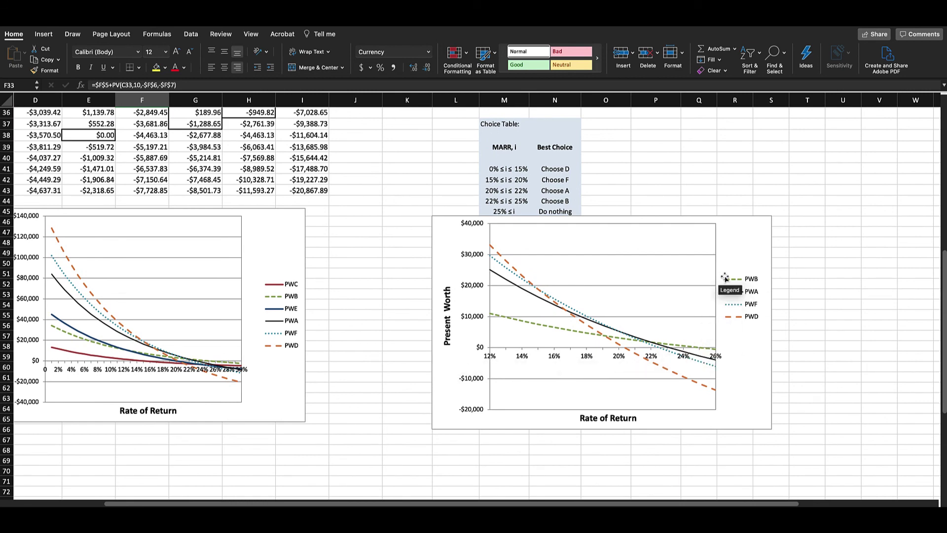